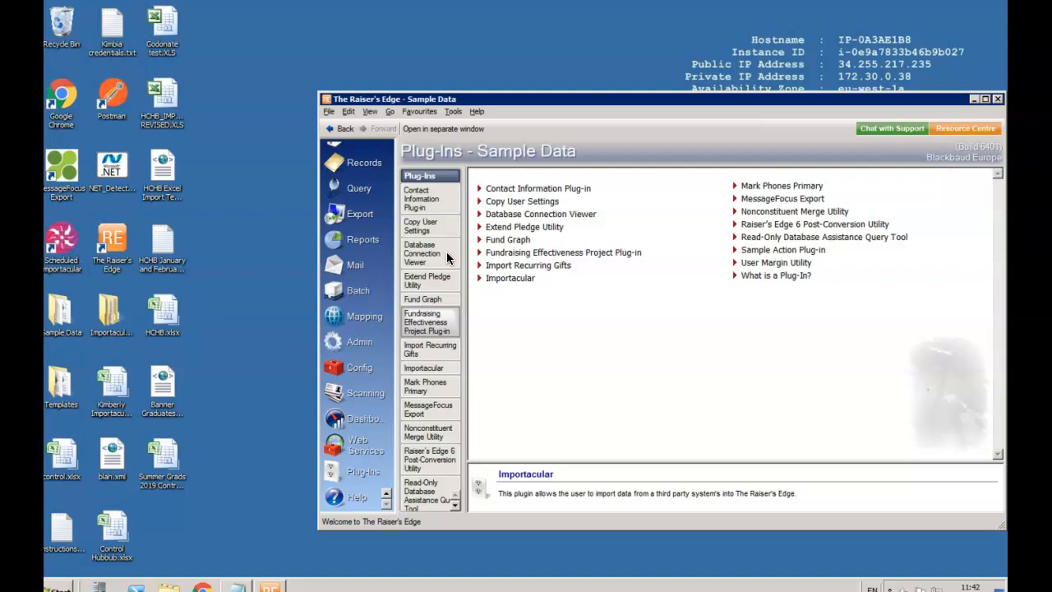
Step: Launch the Importacular plug-in and start an import from the Hubbub data source
click(527, 280)
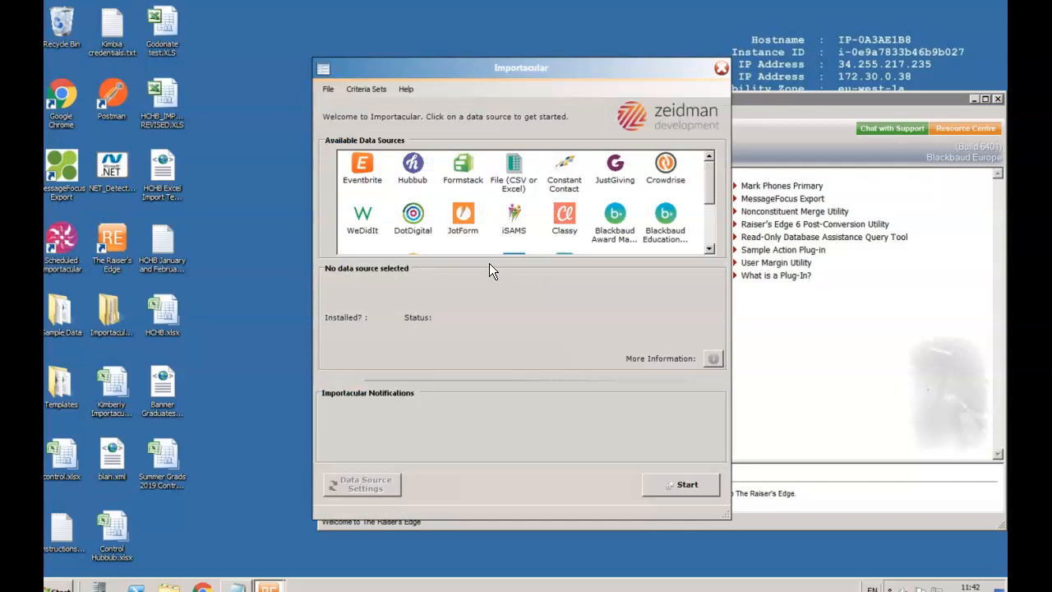
click(412, 164)
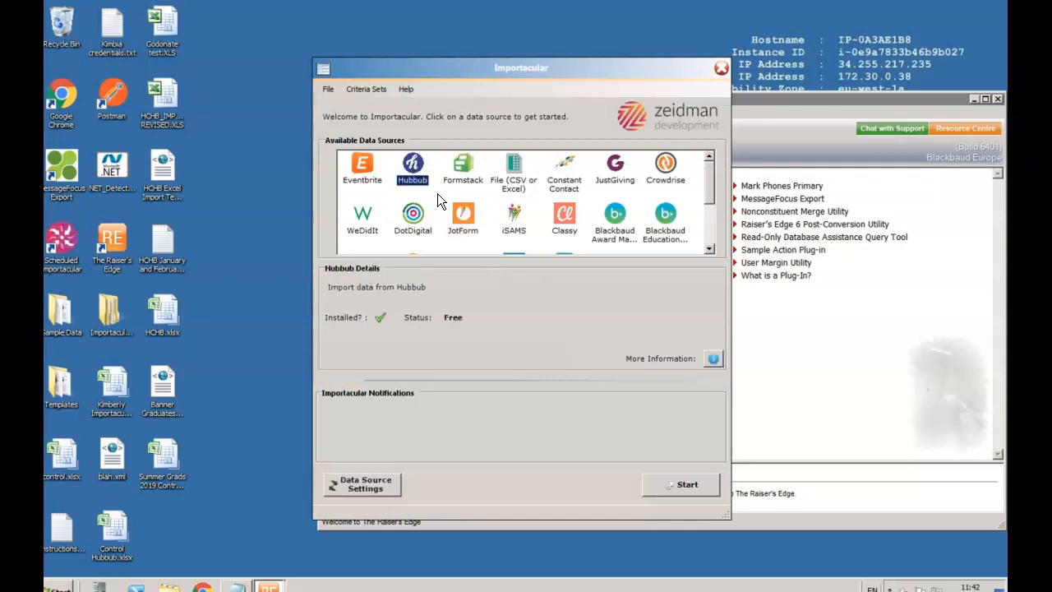
click(691, 479)
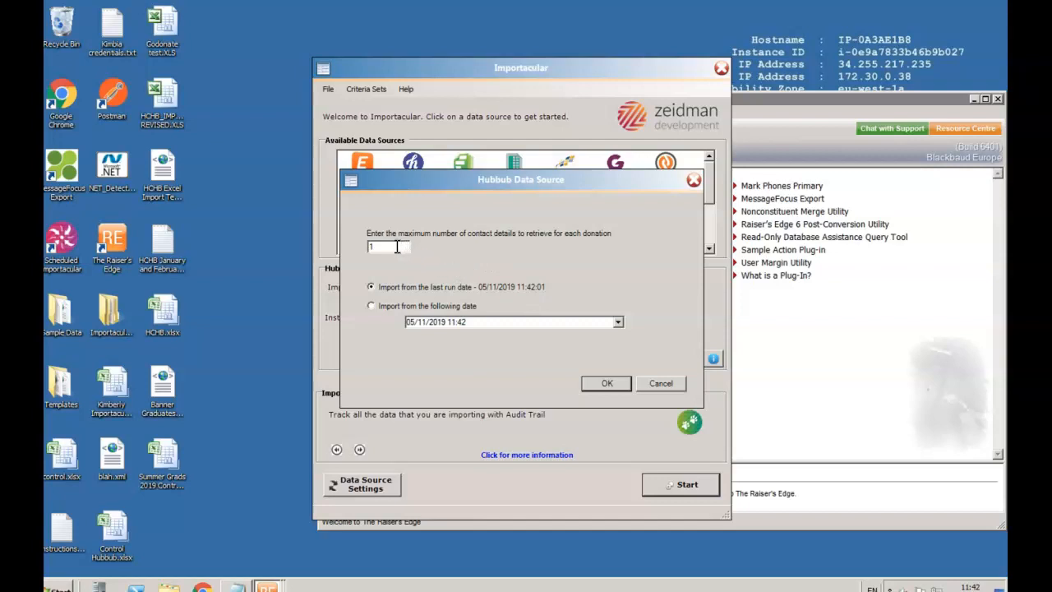
Step: Import the Hubbub donations from a specific date, 01/11/2019 11:42, instead of the last run date
click(372, 306)
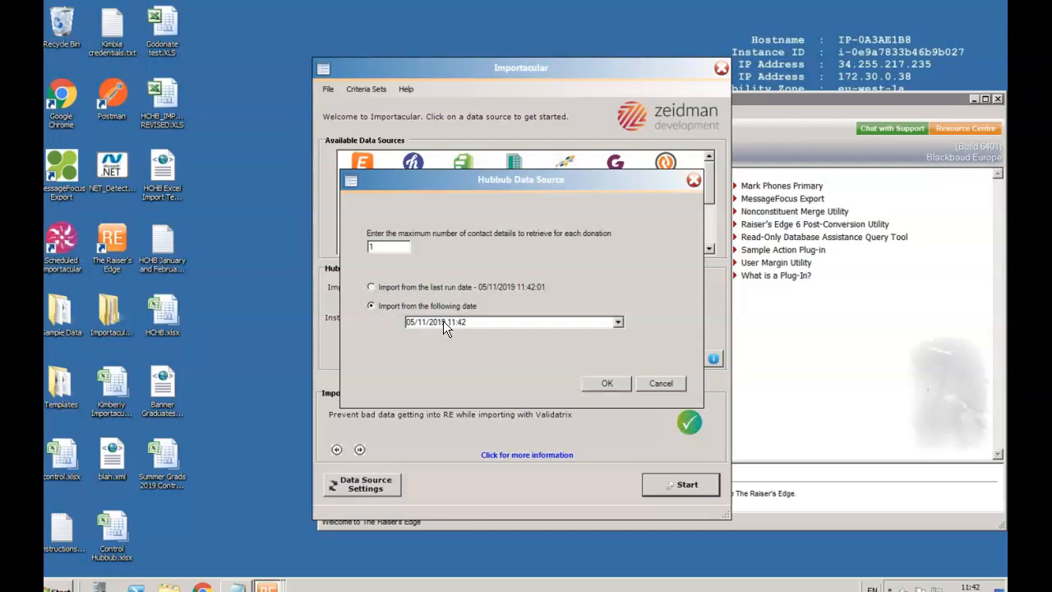
click(618, 323)
click(491, 370)
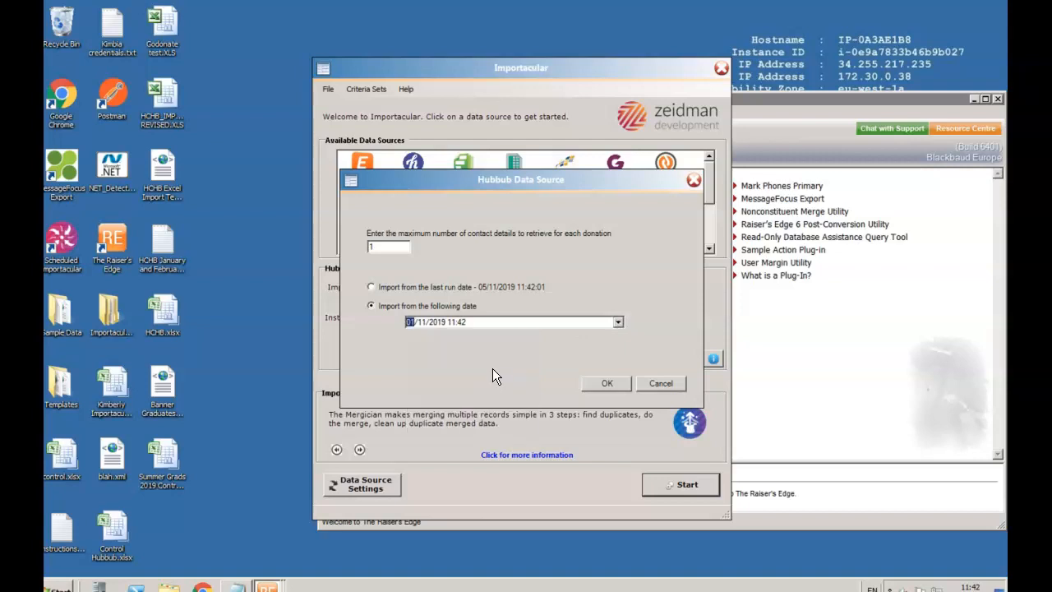
click(614, 385)
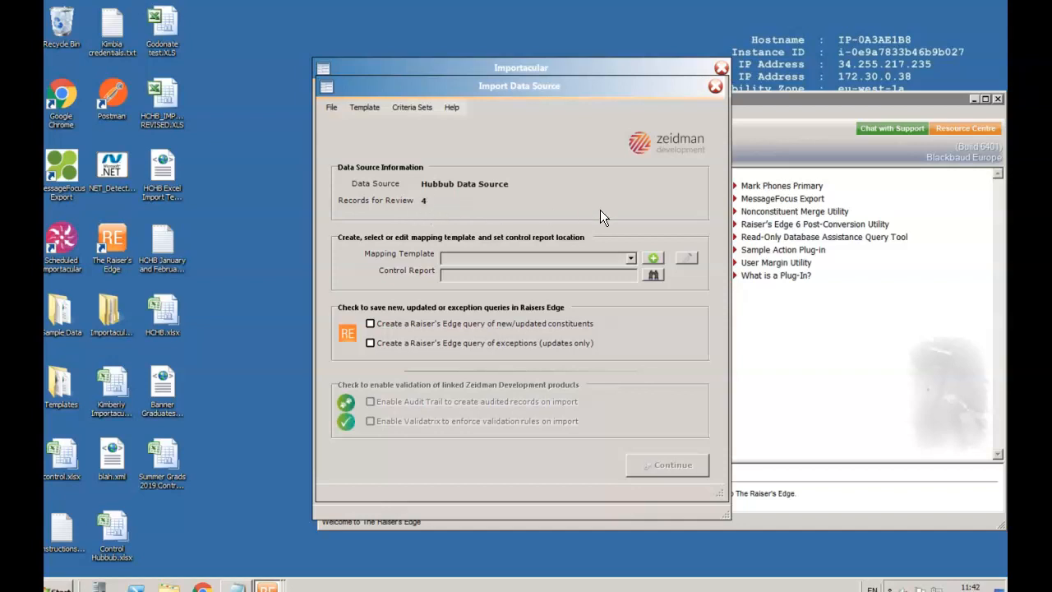
Step: Choose the Hubbub mapping template for the import and open it for editing
click(631, 261)
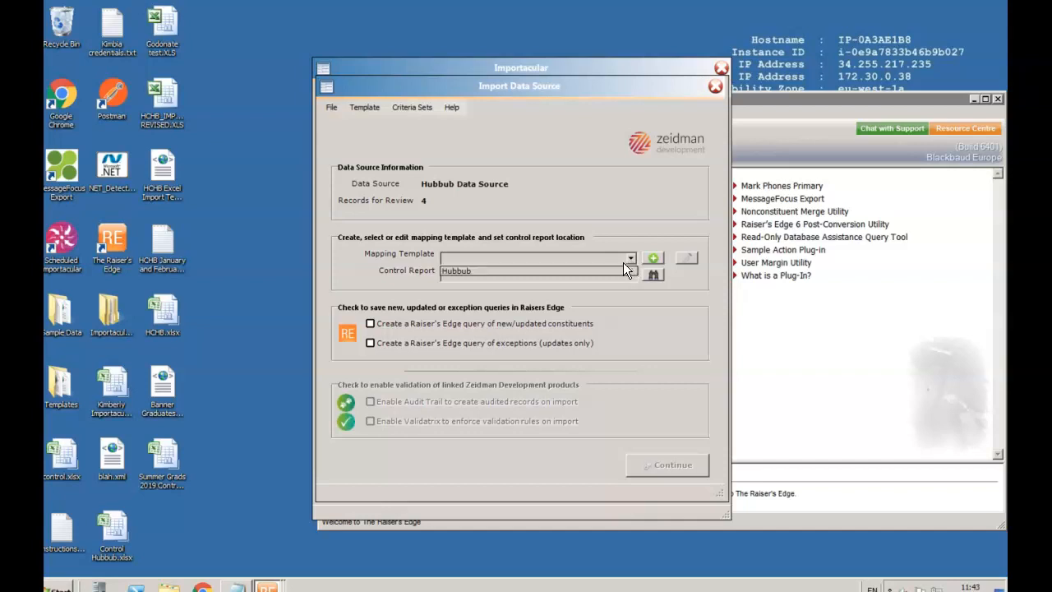
click(613, 269)
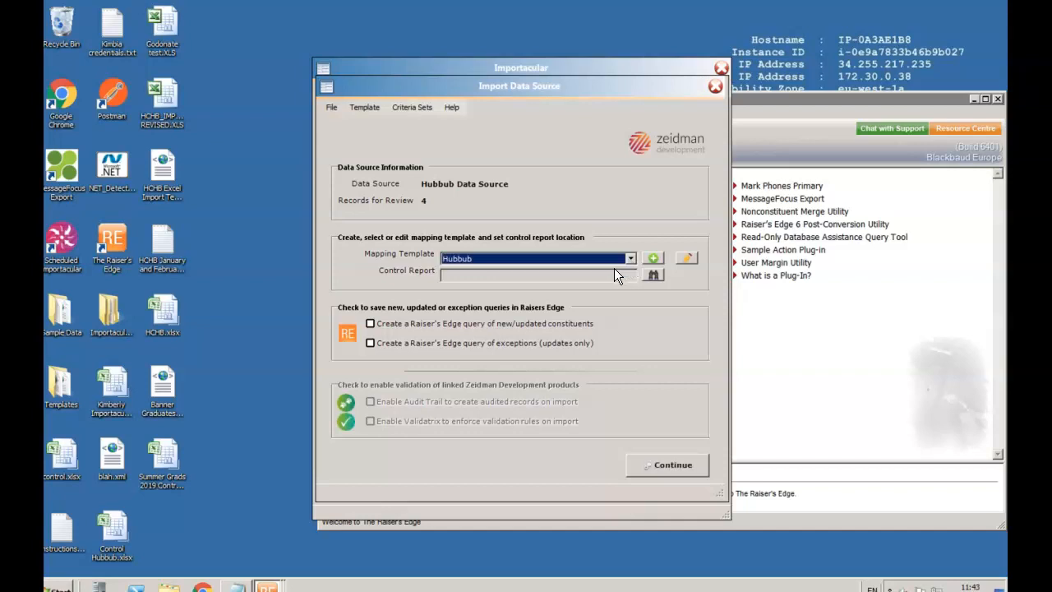
click(687, 259)
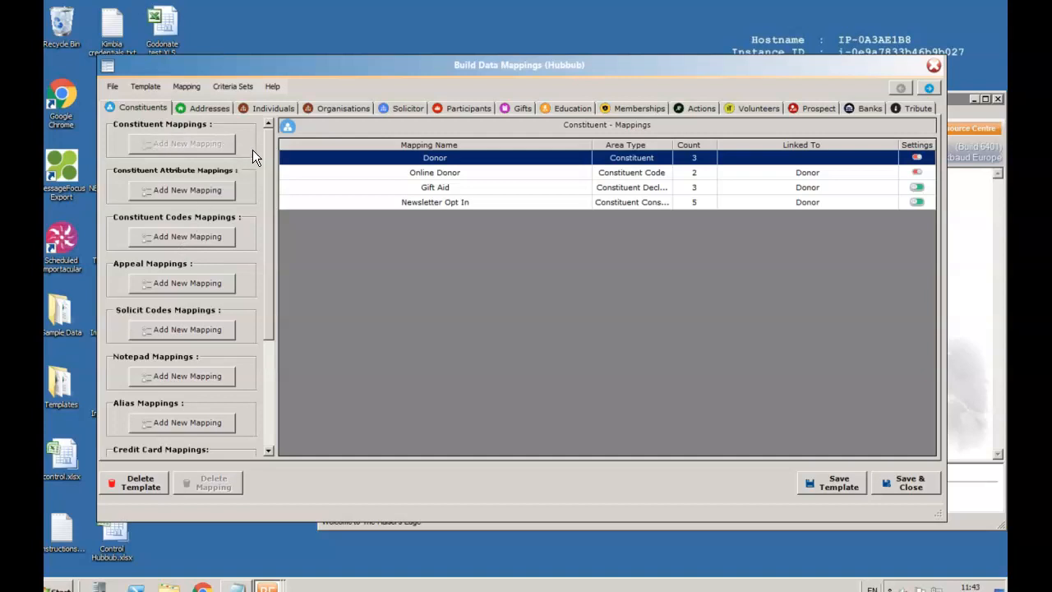
Step: Open the Donor constituent mapping and examine the source field choices for Annotation text and the default value choices for Ethnicity and Gender
double_click(446, 159)
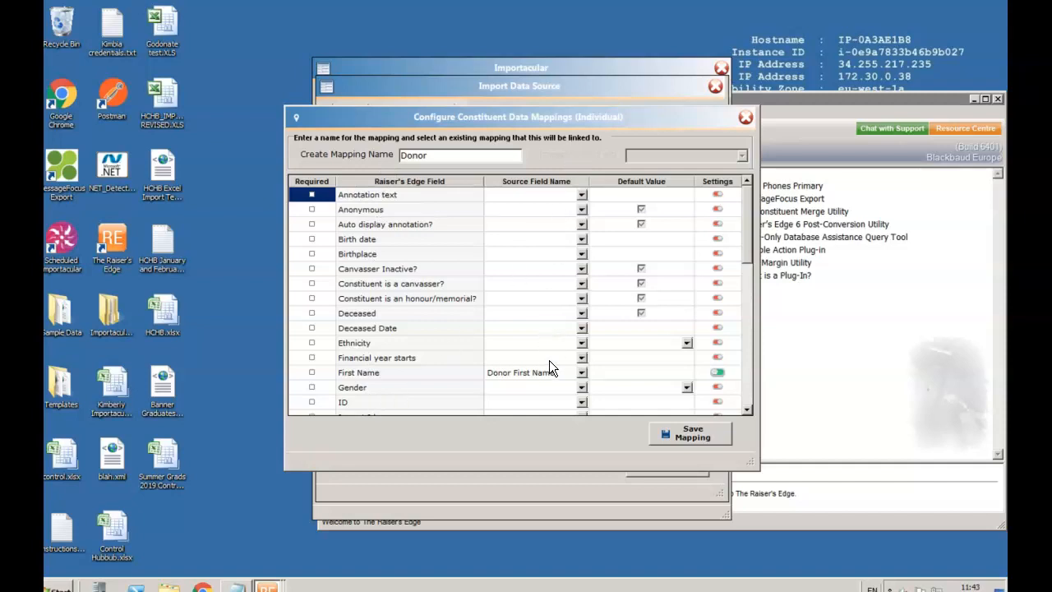
click(583, 195)
mouse_move(600, 227)
mouse_down()
mouse_move(600, 347)
mouse_move(606, 208)
mouse_up()
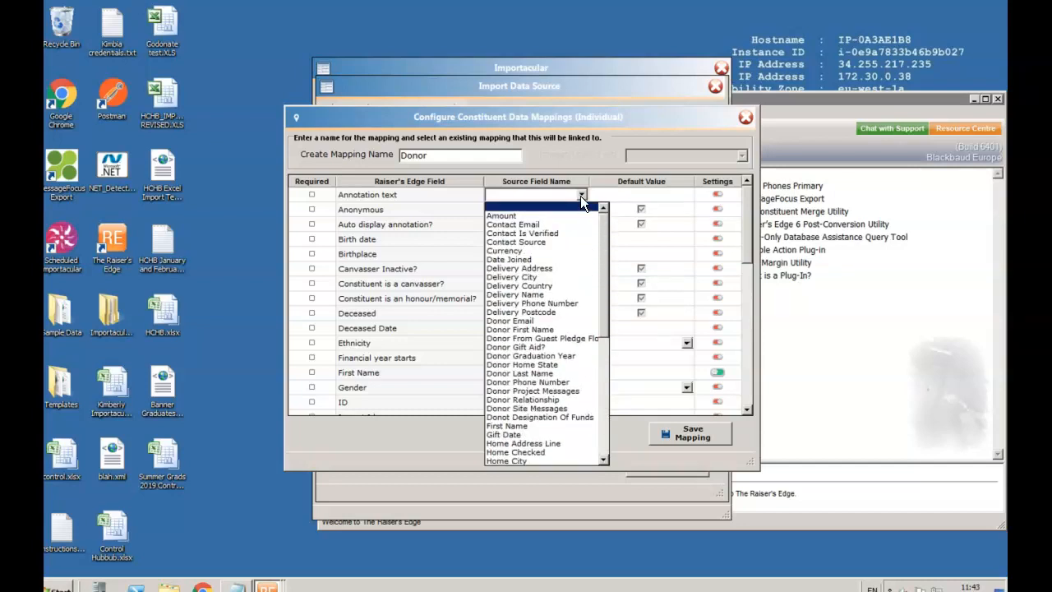
click(581, 195)
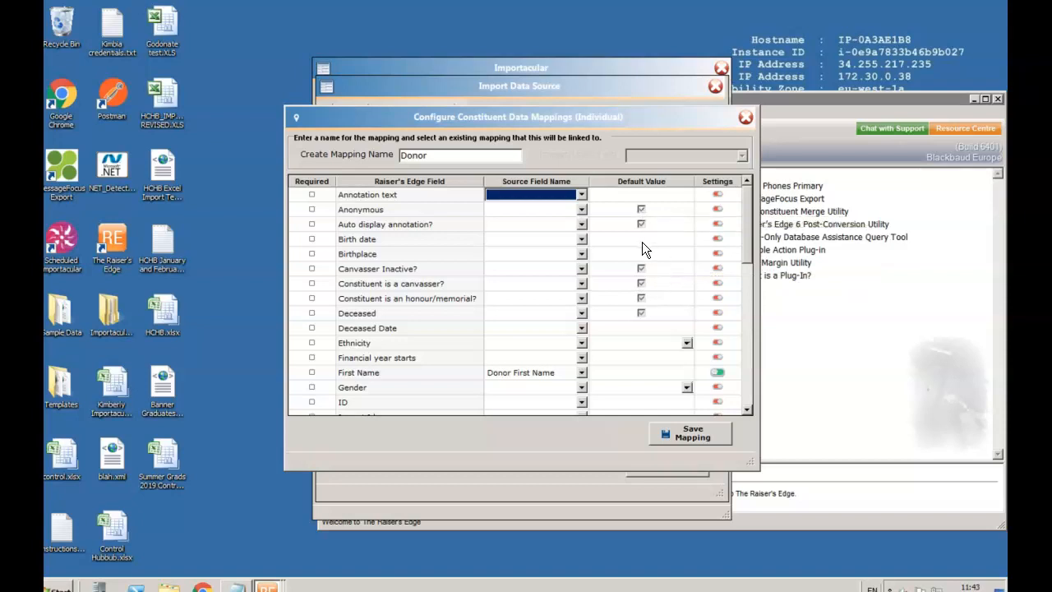
click(683, 345)
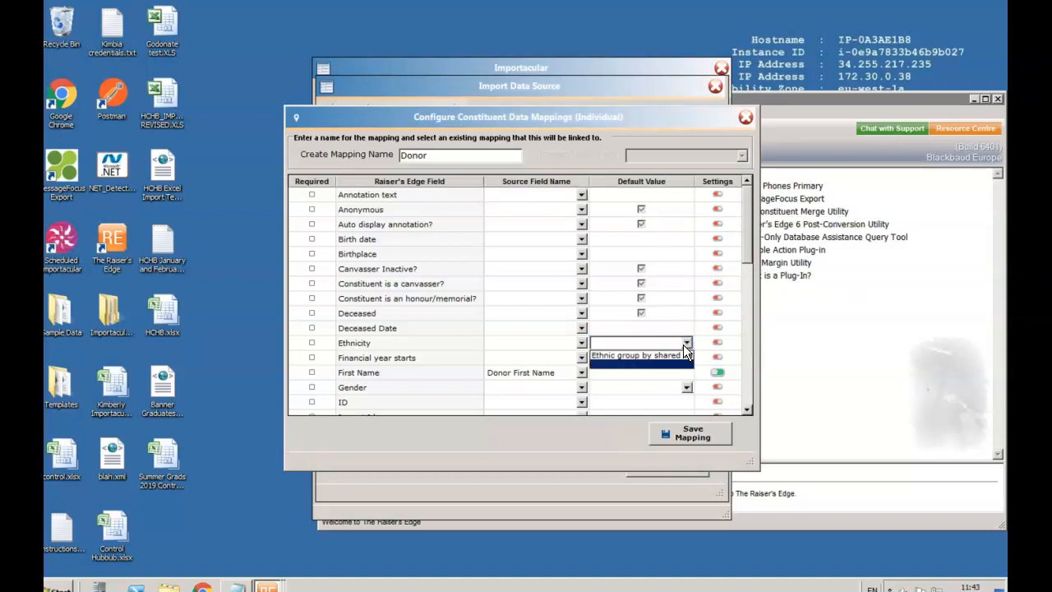
click(686, 388)
click(685, 389)
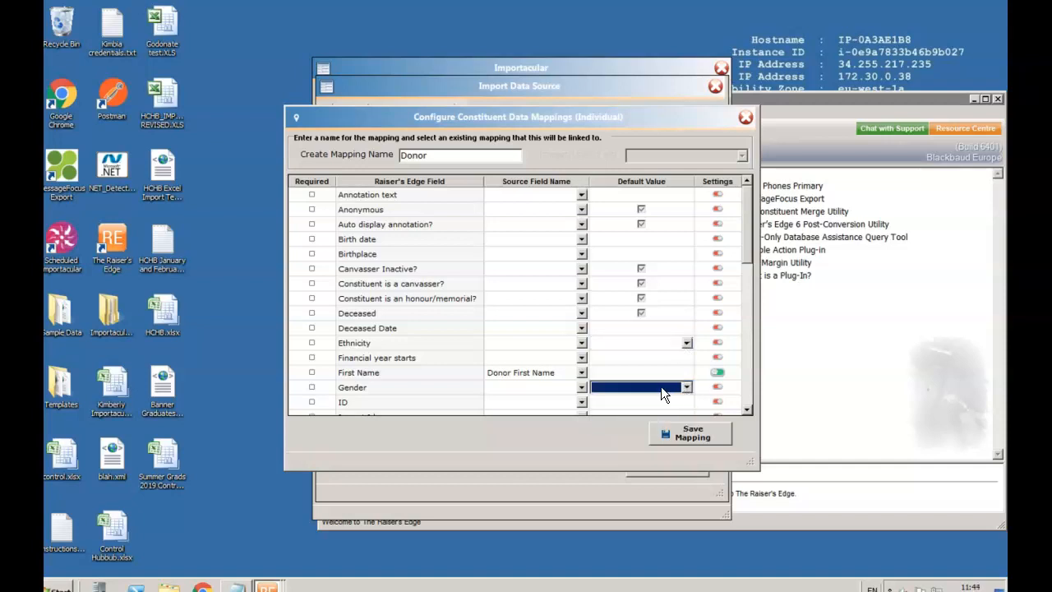
drag(750, 250, 749, 400)
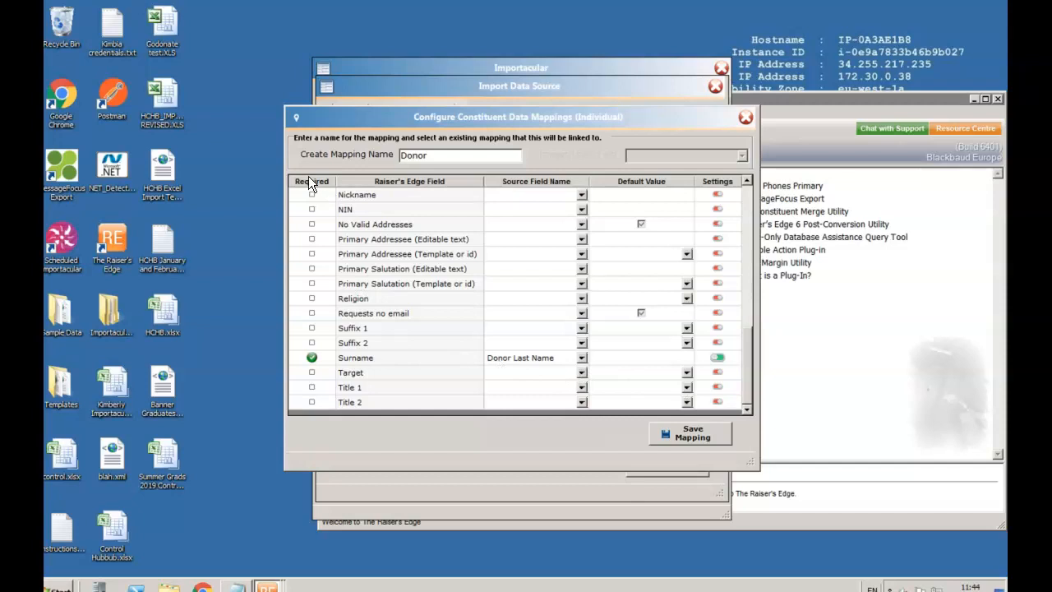
Step: Review the Surname field's update and text casing settings in the Donor mapping, saving the settings and the mapping
click(311, 358)
click(718, 357)
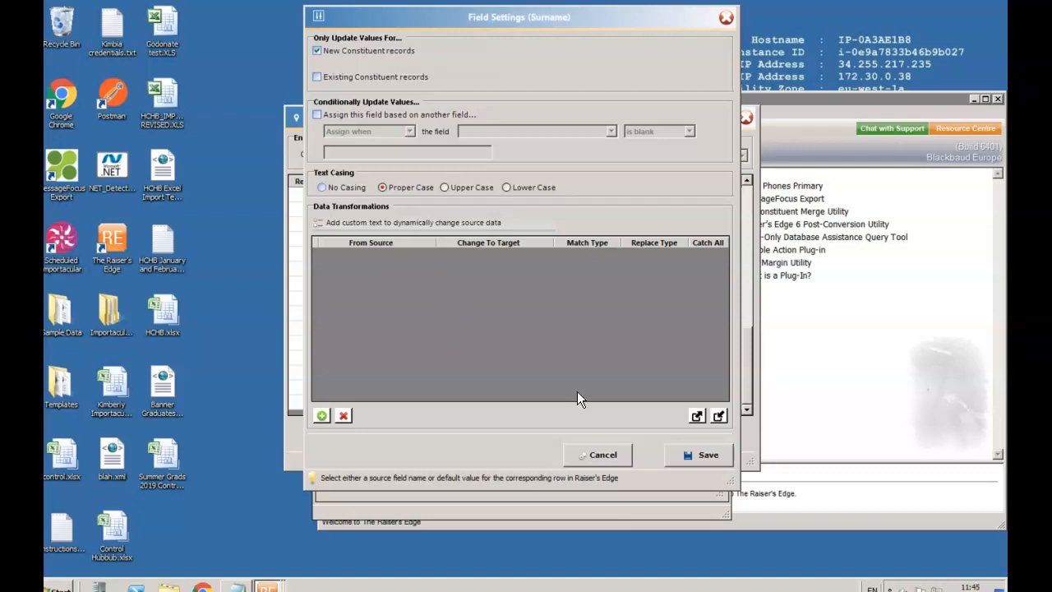
click(699, 457)
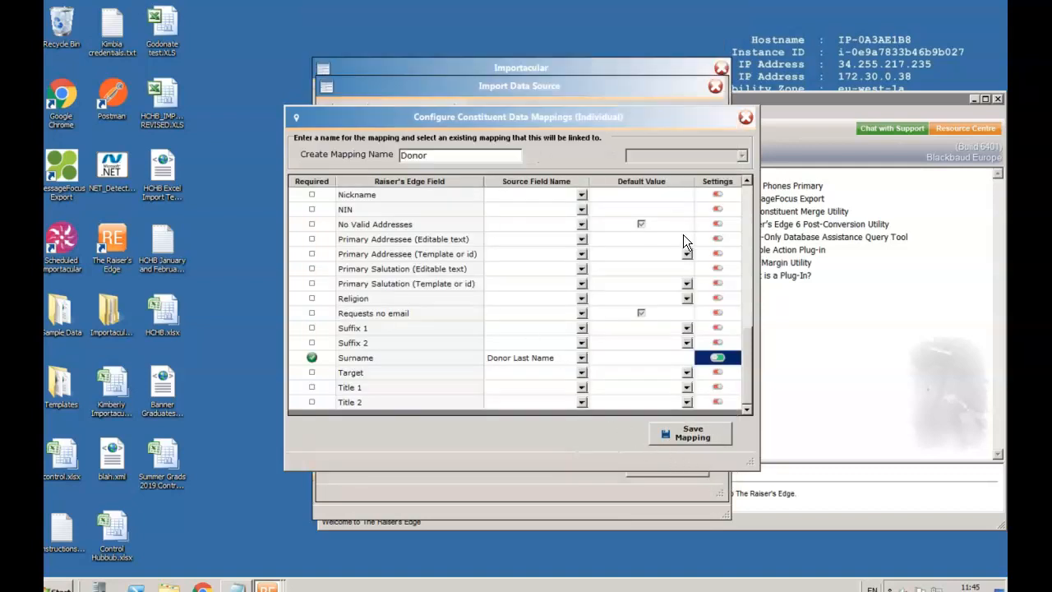
click(712, 438)
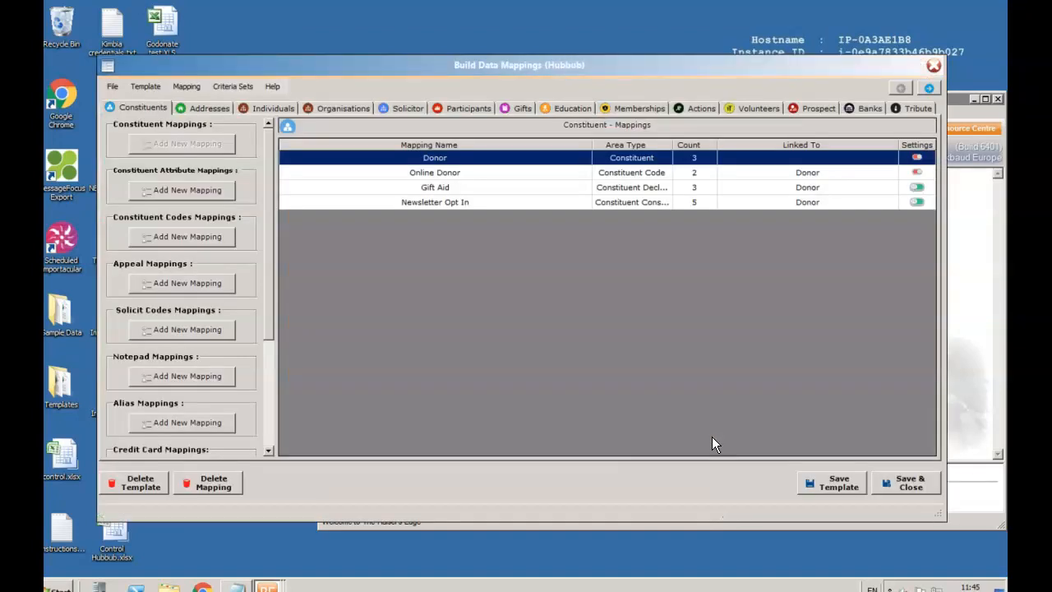
Step: Review the Gift Aid mapping's data transformations for Constituent pays tax and its declaration area settings, saving both
double_click(498, 187)
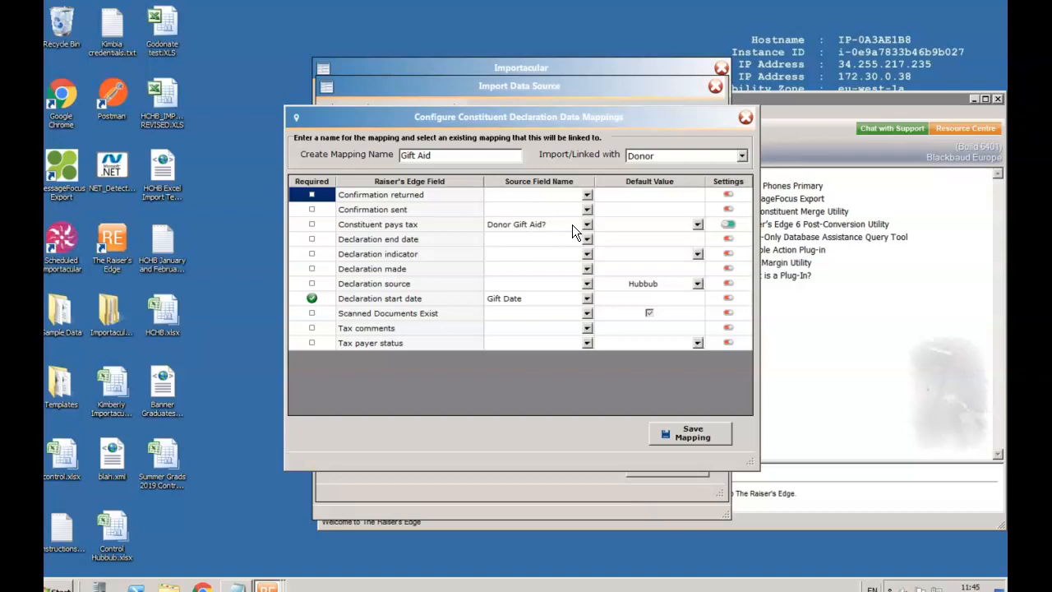
click(731, 224)
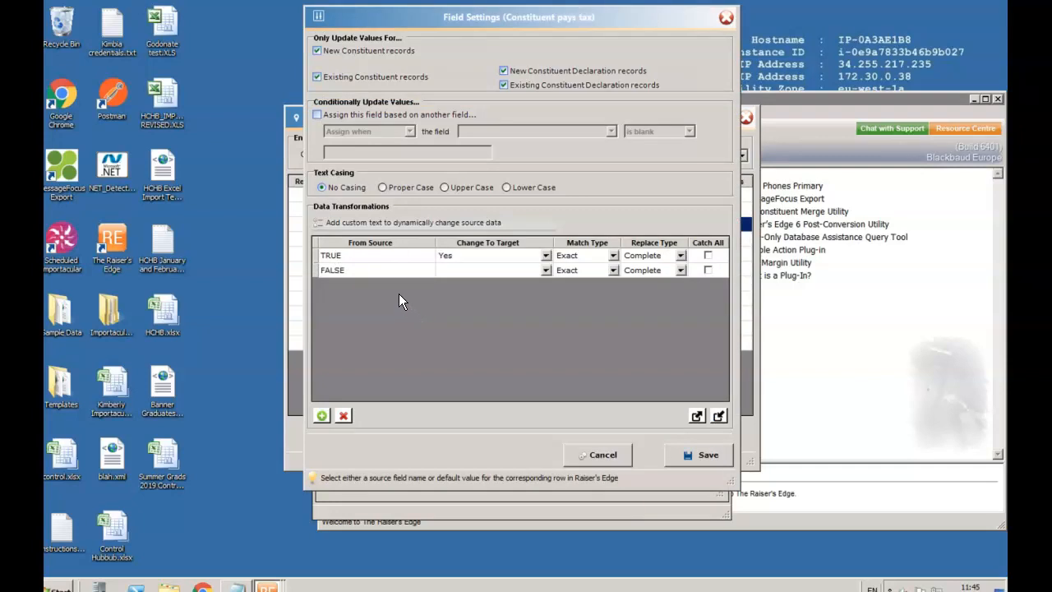
click(546, 255)
click(546, 256)
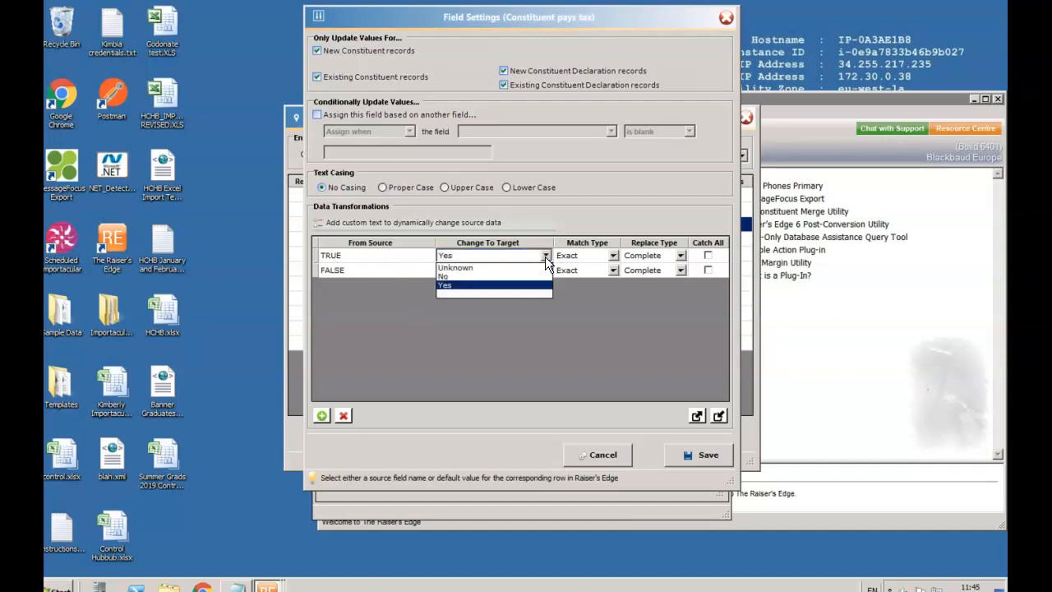
click(545, 256)
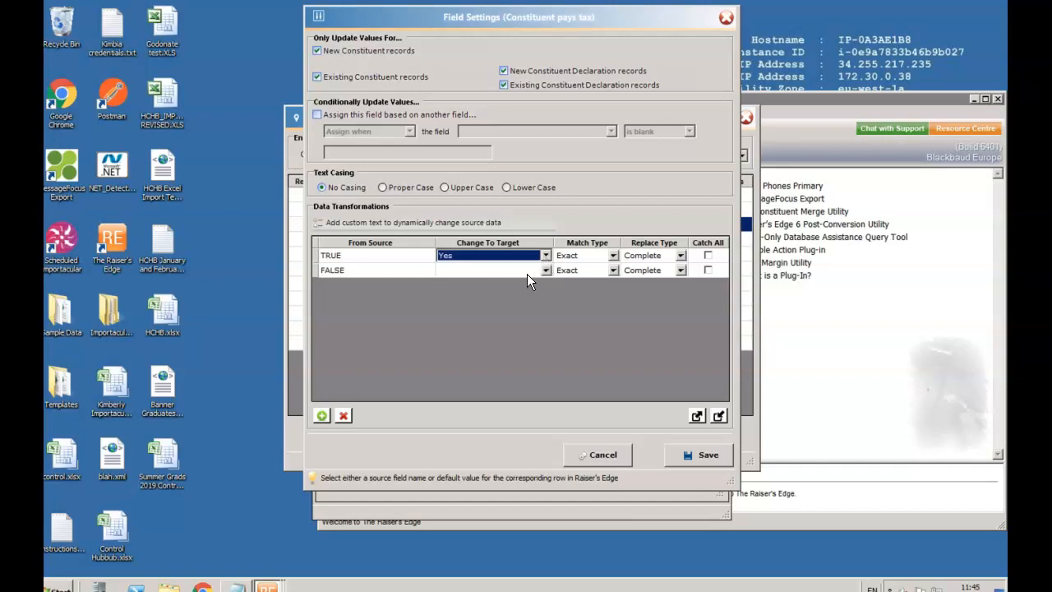
click(709, 459)
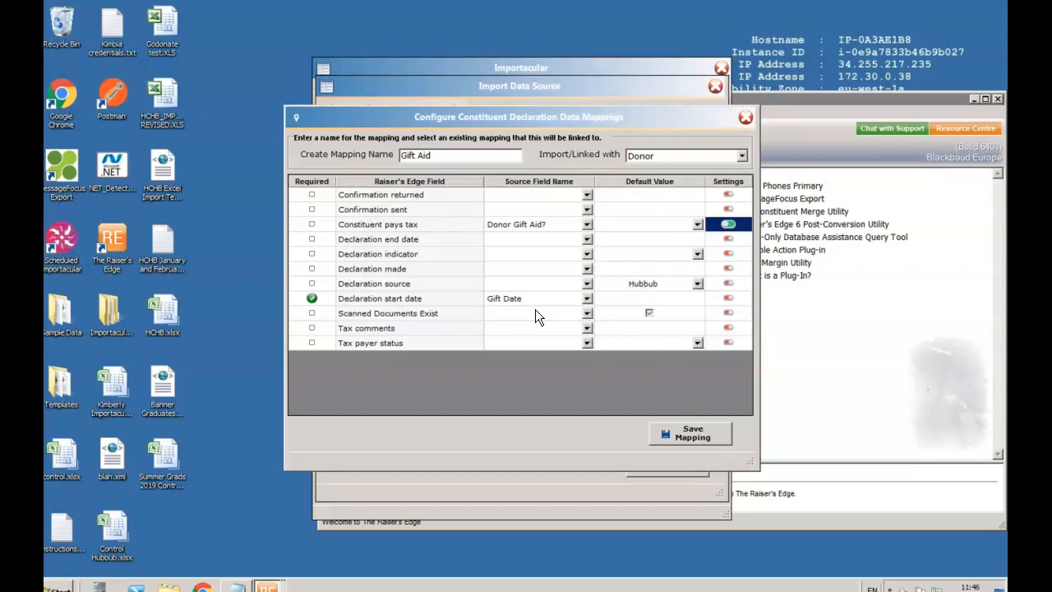
click(693, 434)
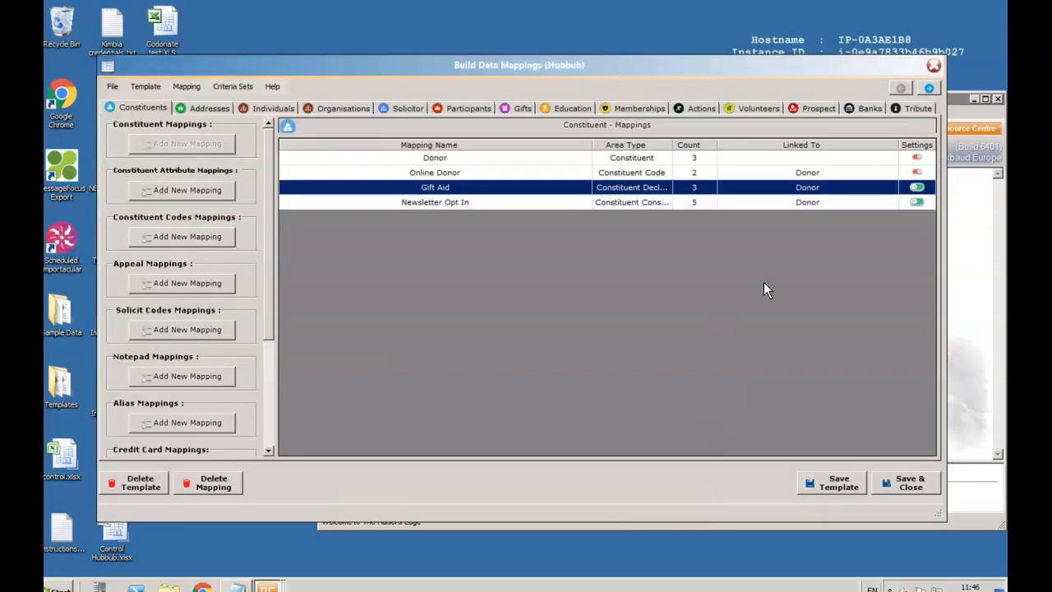
click(920, 188)
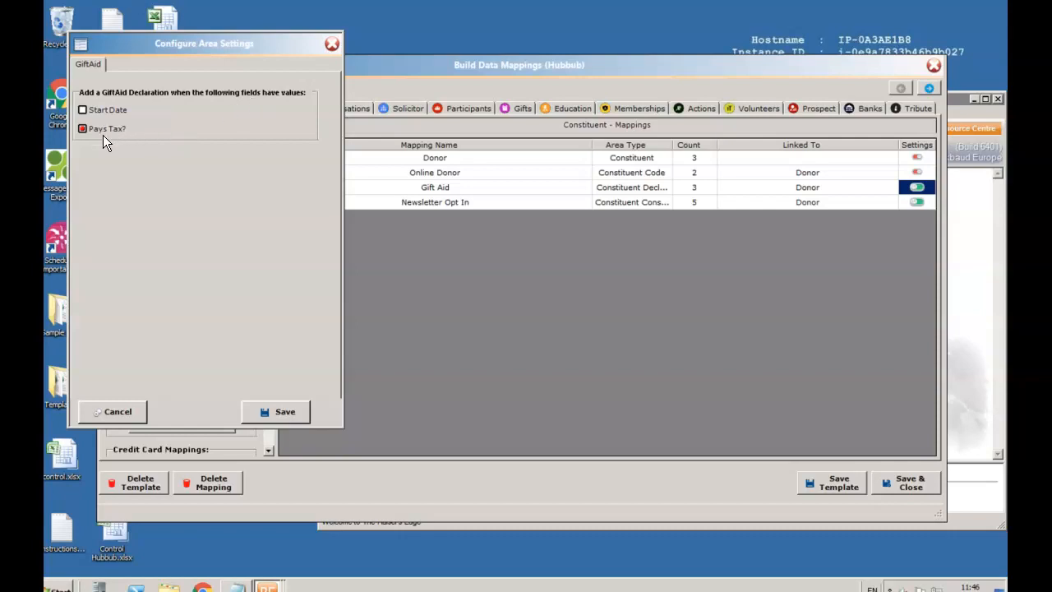
click(288, 413)
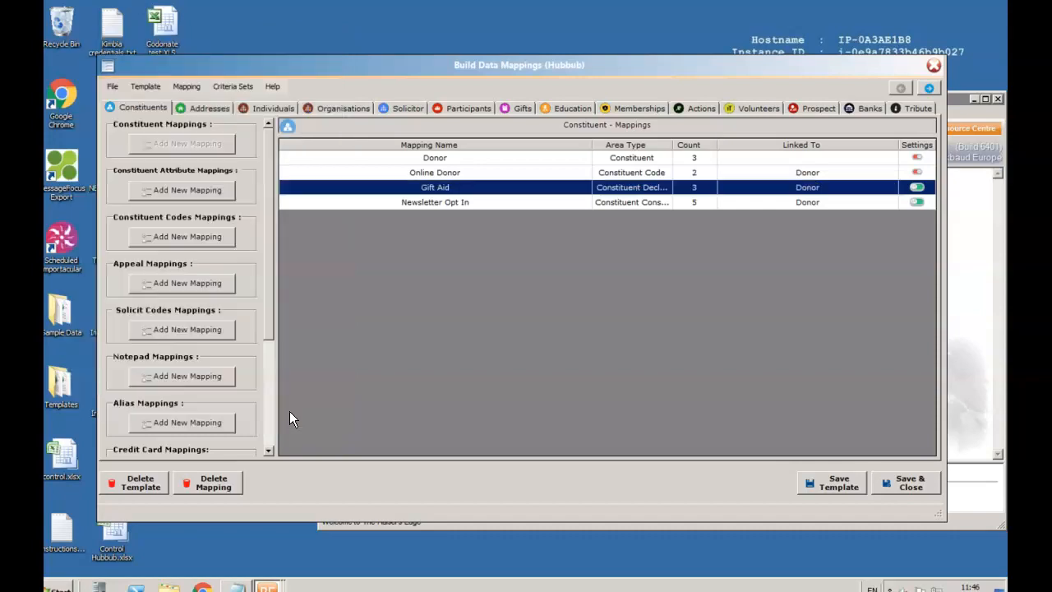
Step: Review the Newsletter Opt In mapping's Category default choices and its consent matching area settings, saving both
click(443, 203)
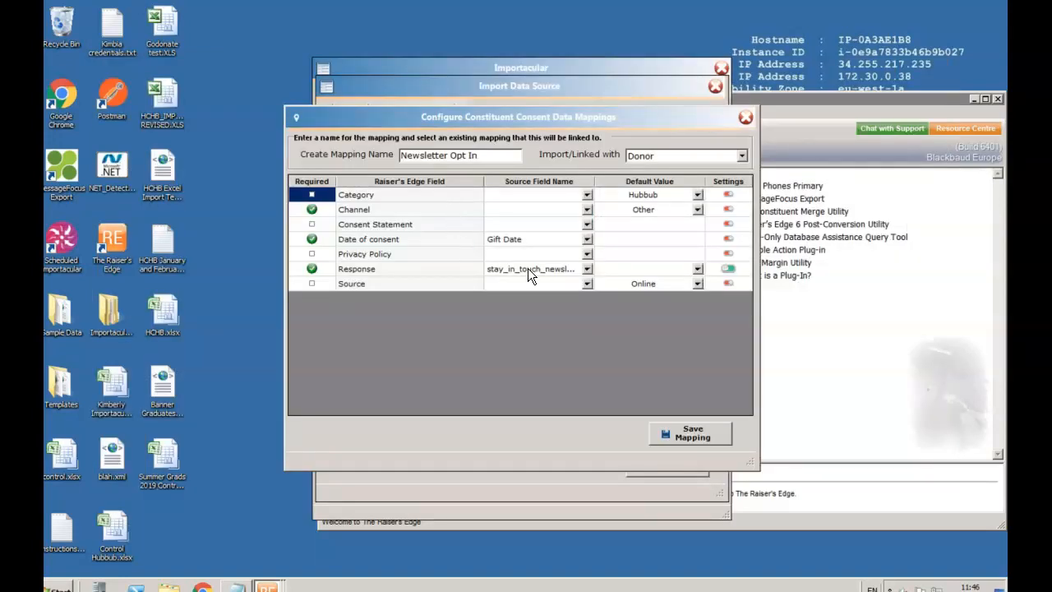
click(699, 195)
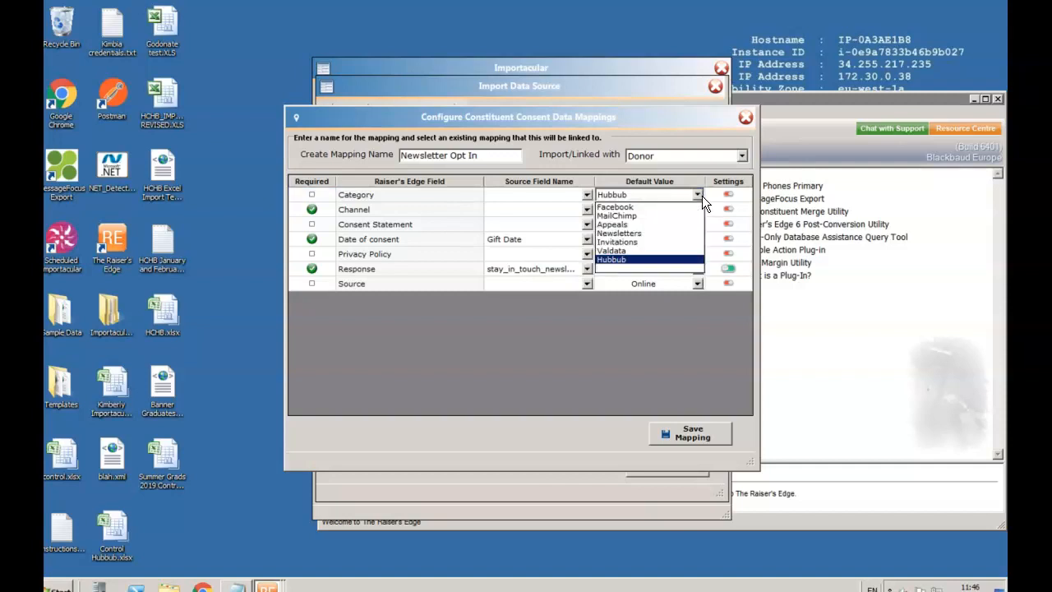
click(648, 196)
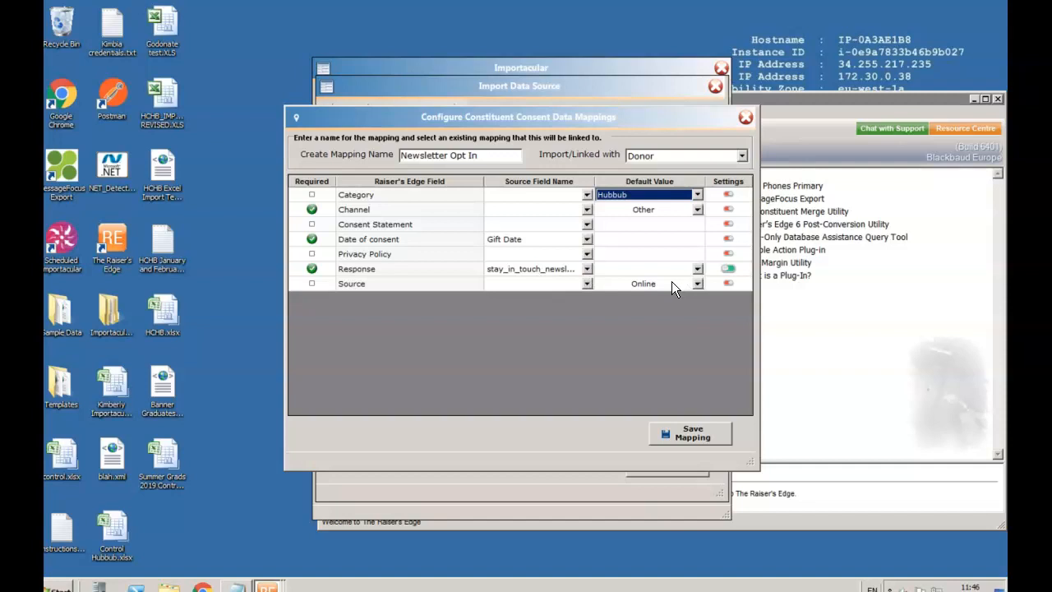
click(712, 437)
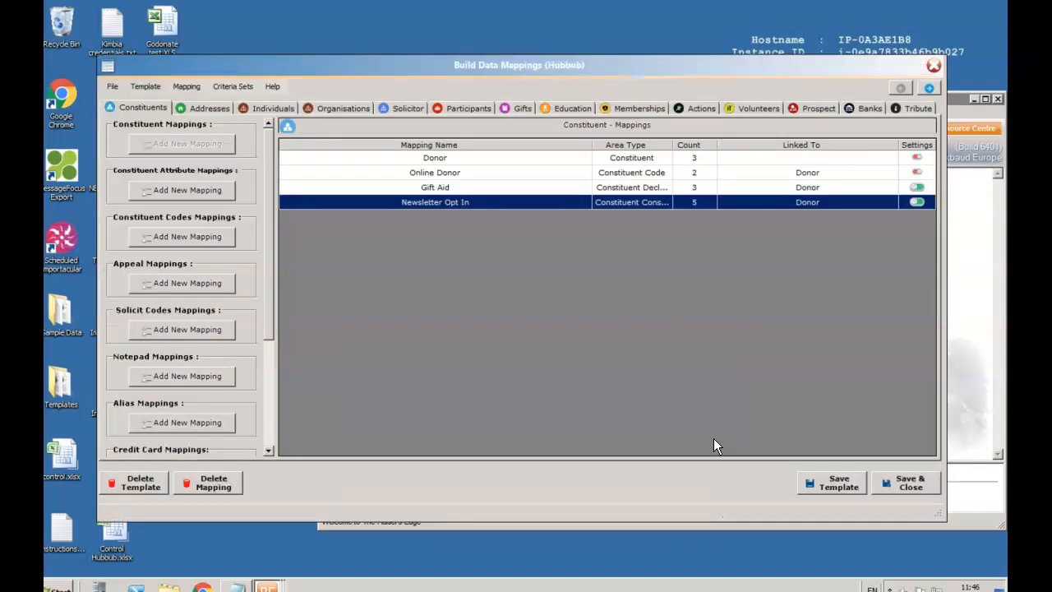
click(916, 202)
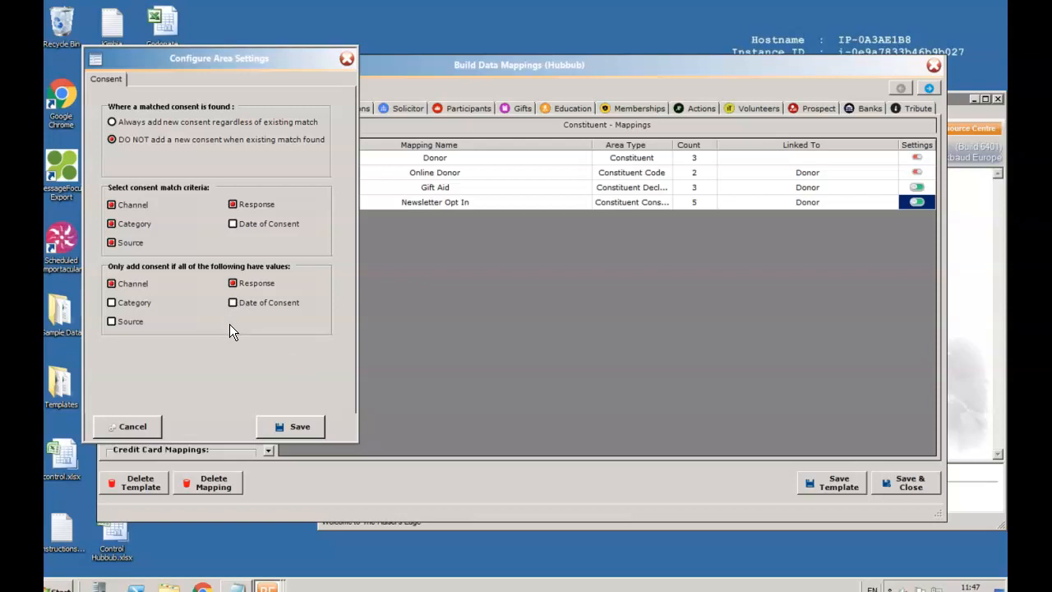
click(315, 429)
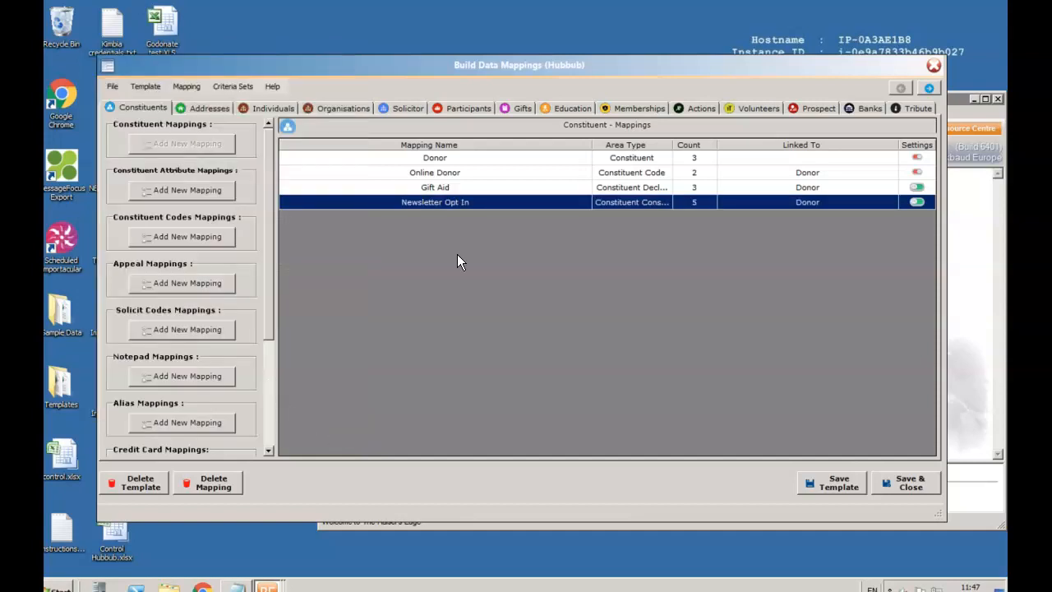
Step: In the Donor Address mapping's Country settings, add a data transformation from United States to the target United States
click(201, 109)
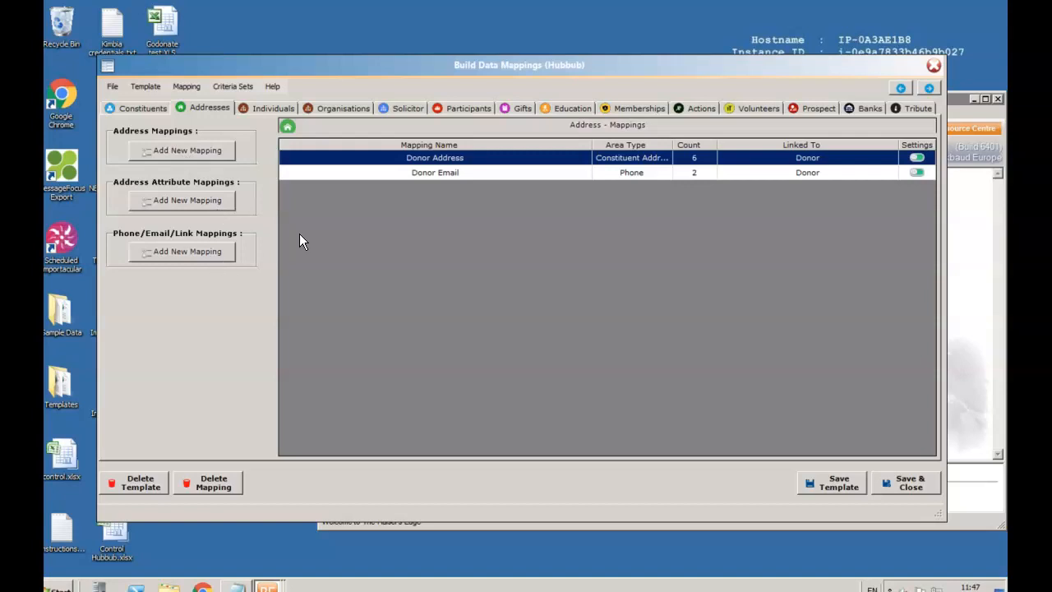
double_click(446, 159)
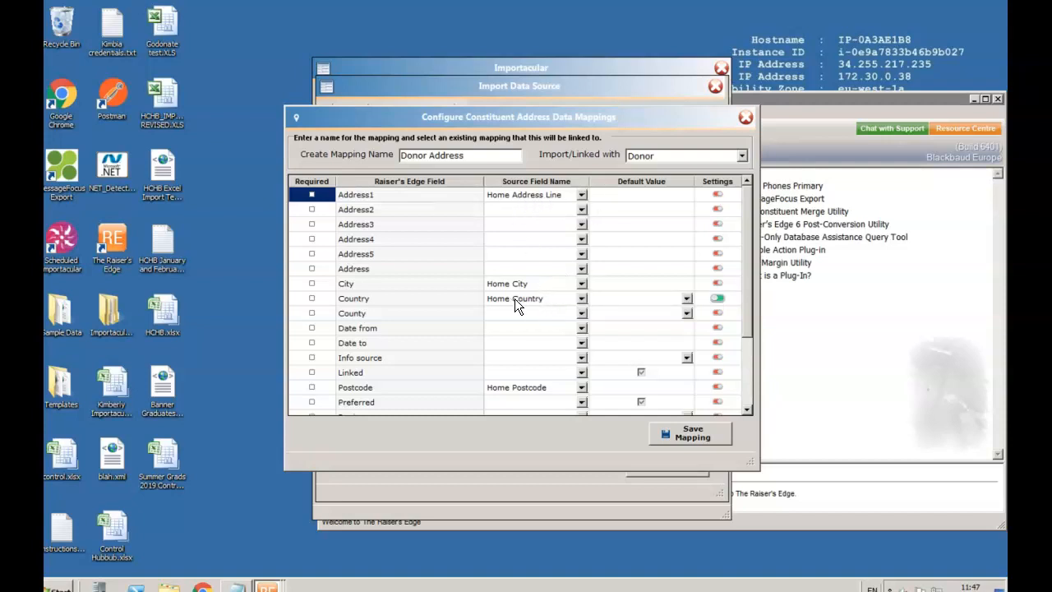
click(718, 297)
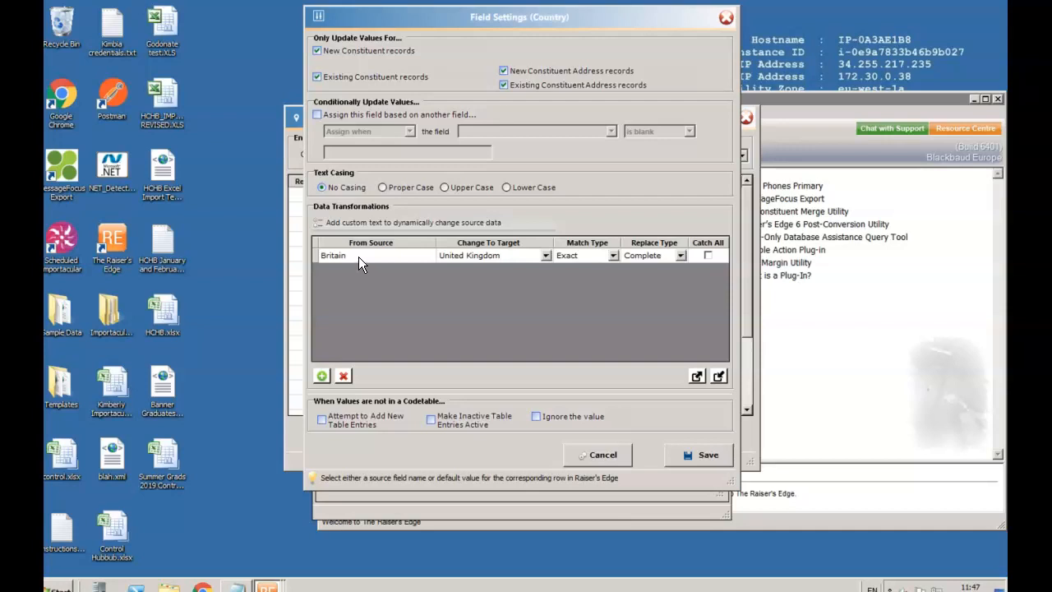
click(322, 376)
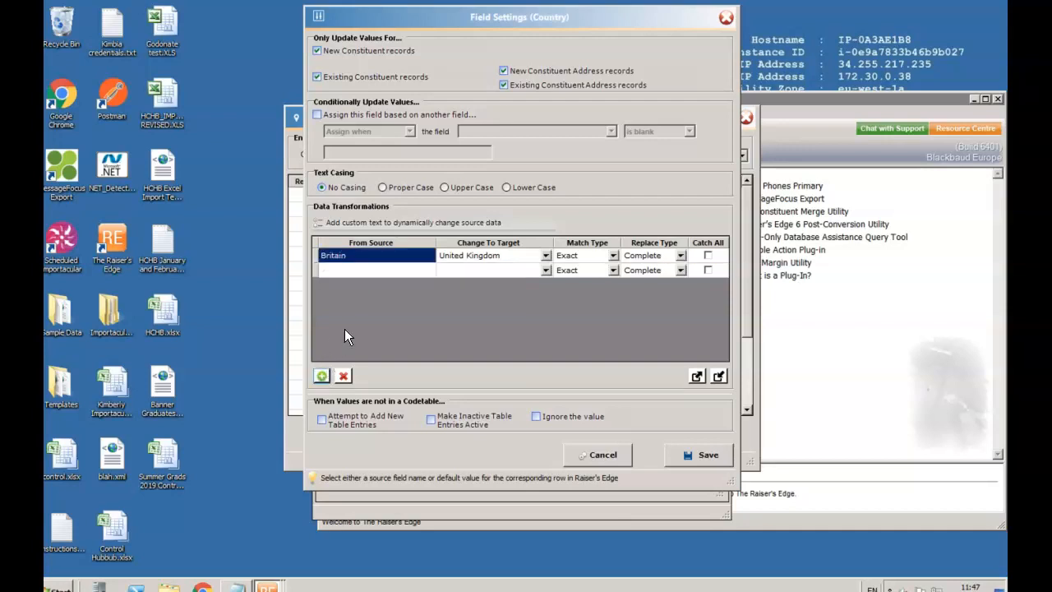
click(352, 275)
text(United Sta)
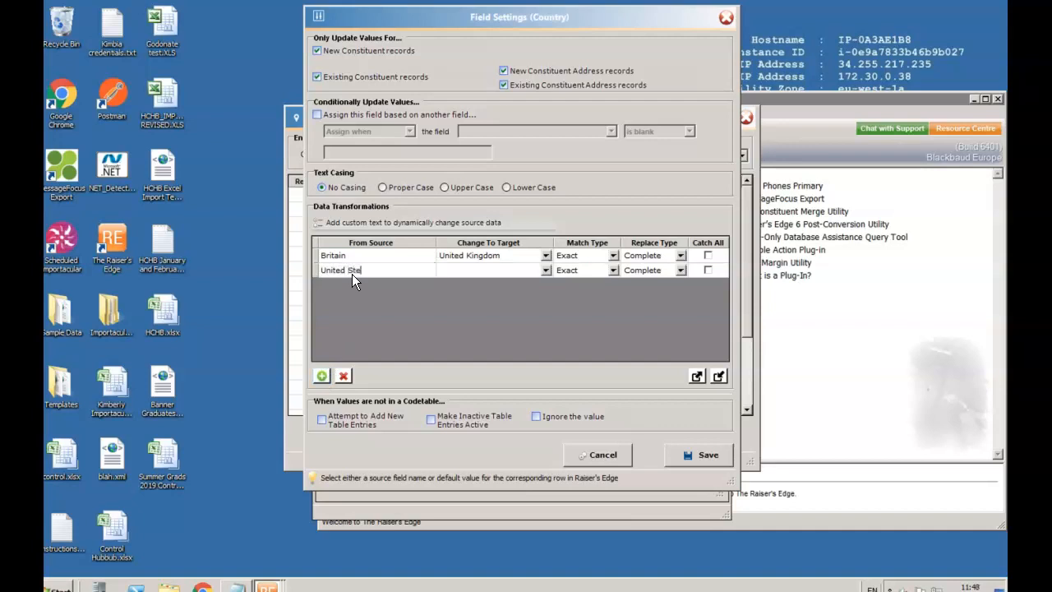
text(tes)
click(497, 272)
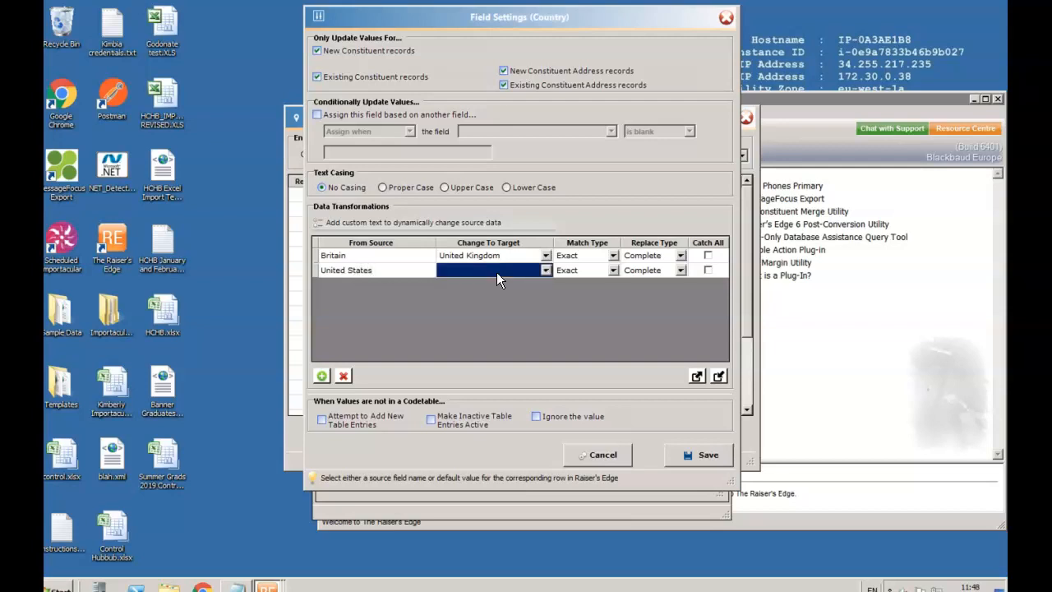
click(546, 272)
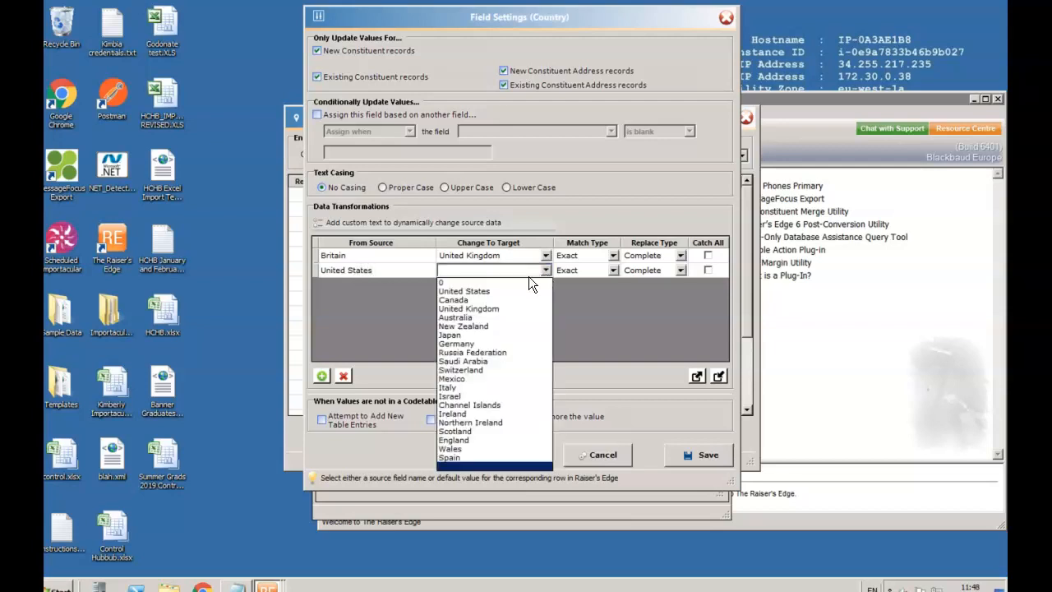
click(495, 289)
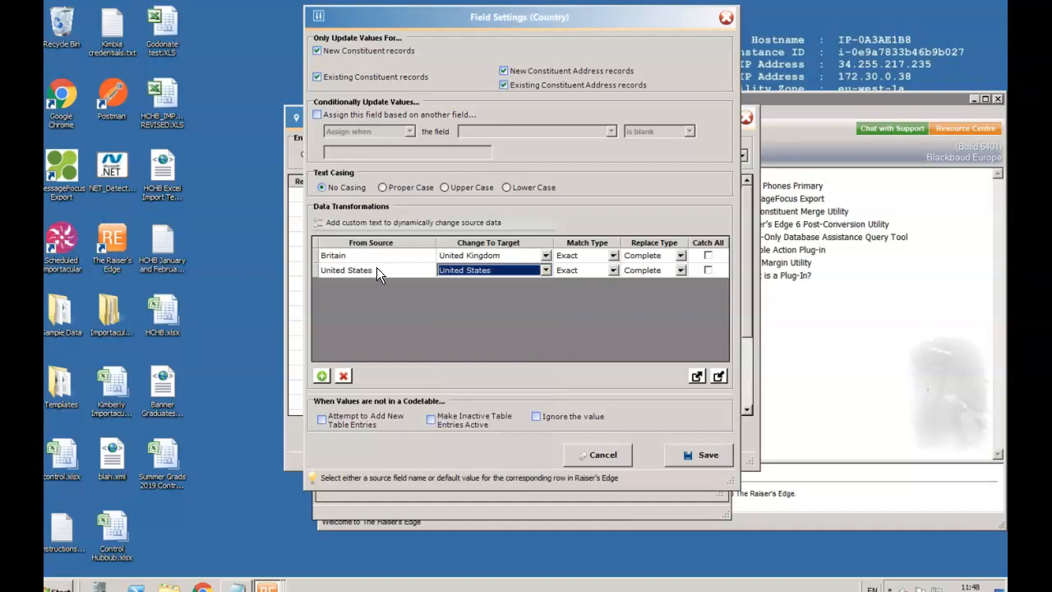
Step: Change the new country transformation's source text to US, saving the field settings and the Donor Address mapping
click(377, 270)
click(375, 269)
drag(375, 269, 314, 269)
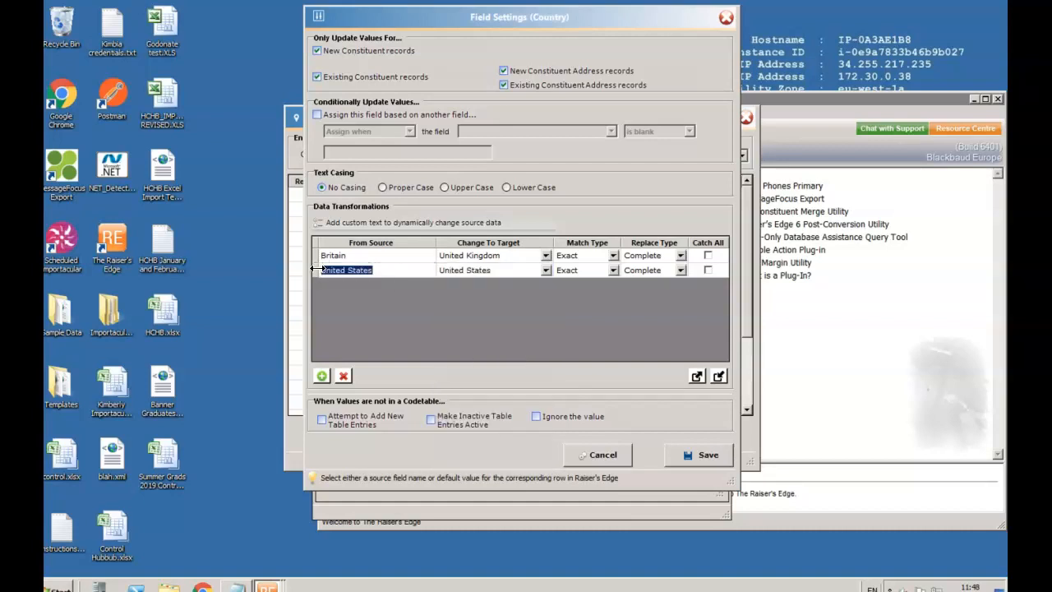
text(US)
click(691, 456)
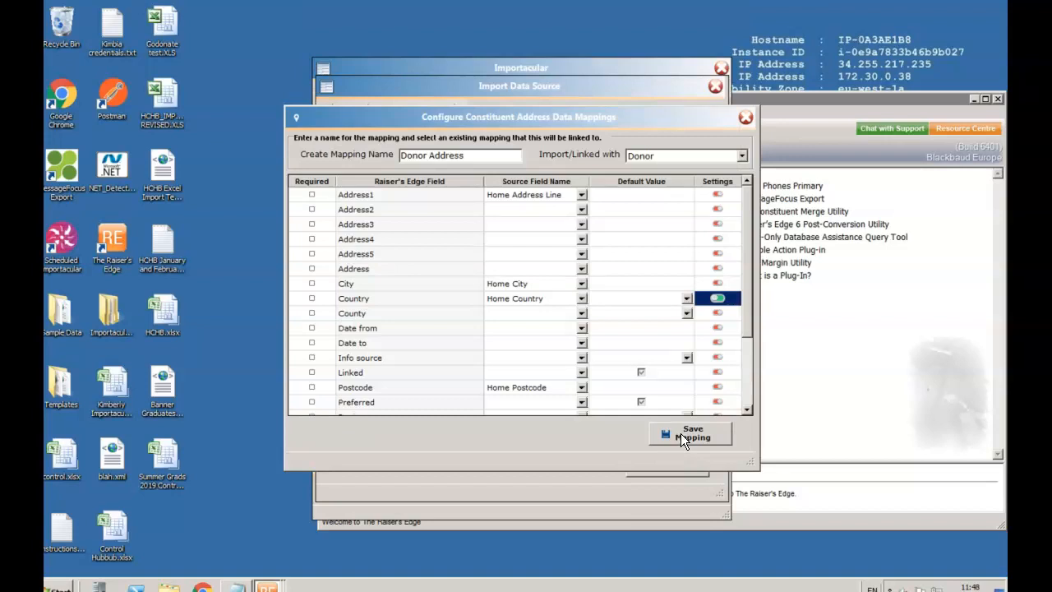
click(681, 436)
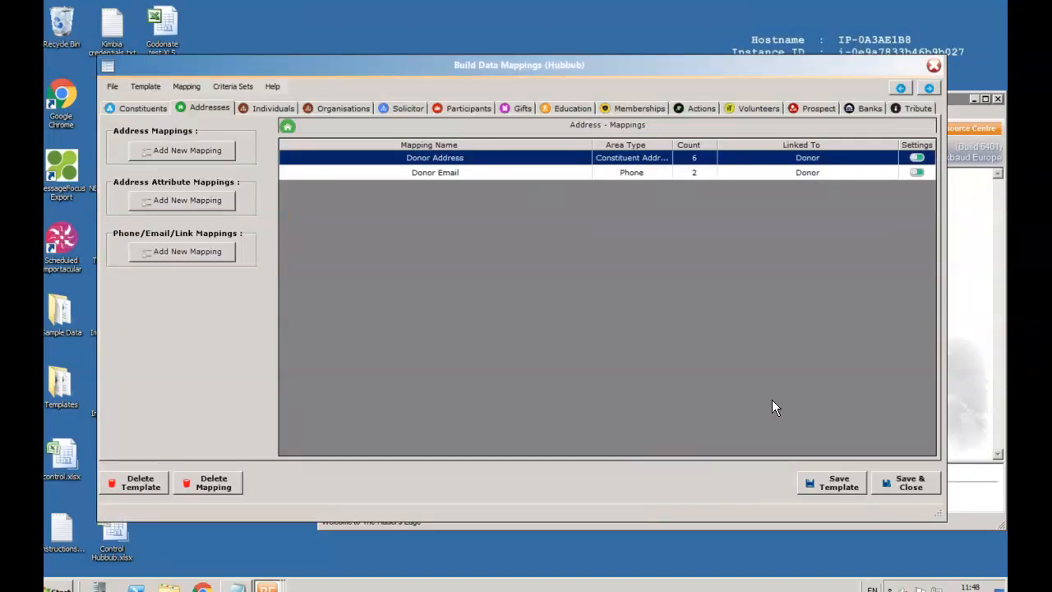
Step: Review the Gift mapping's fields, default values and field display options, saving the mapping and closing the saved template
click(518, 107)
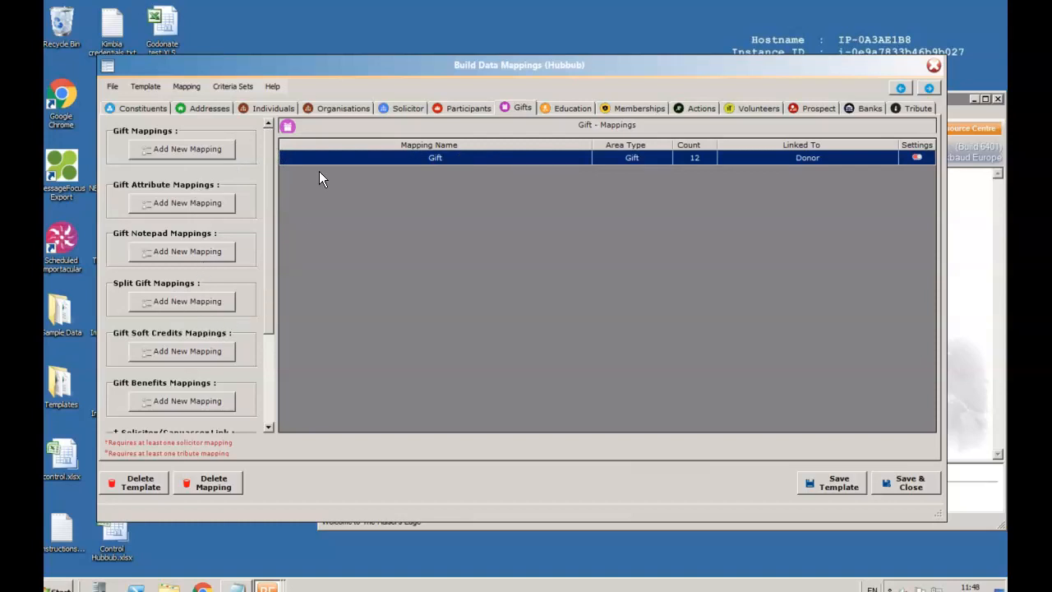
double_click(444, 157)
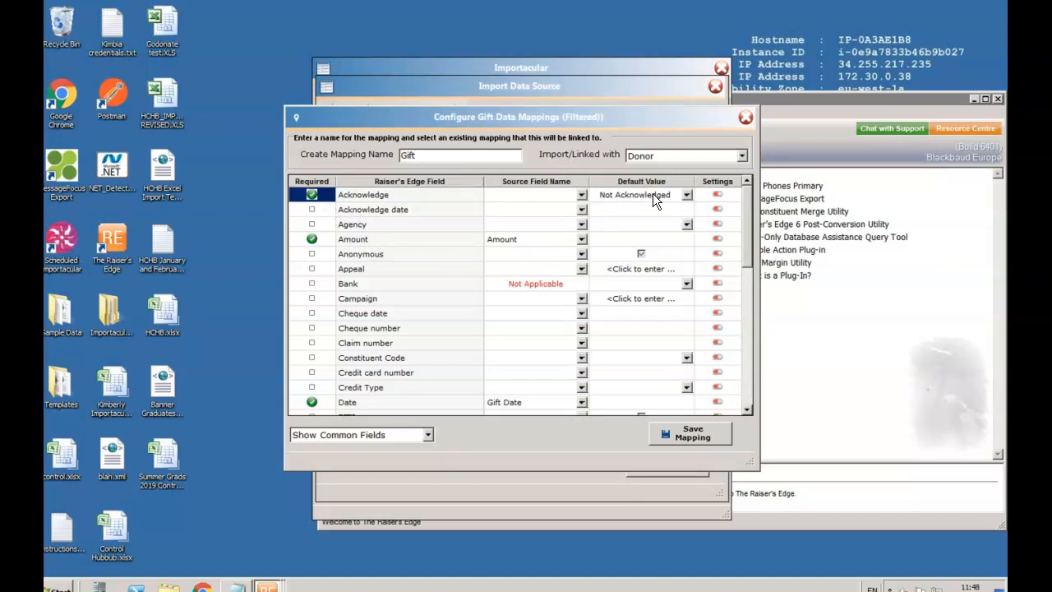
drag(753, 234, 750, 328)
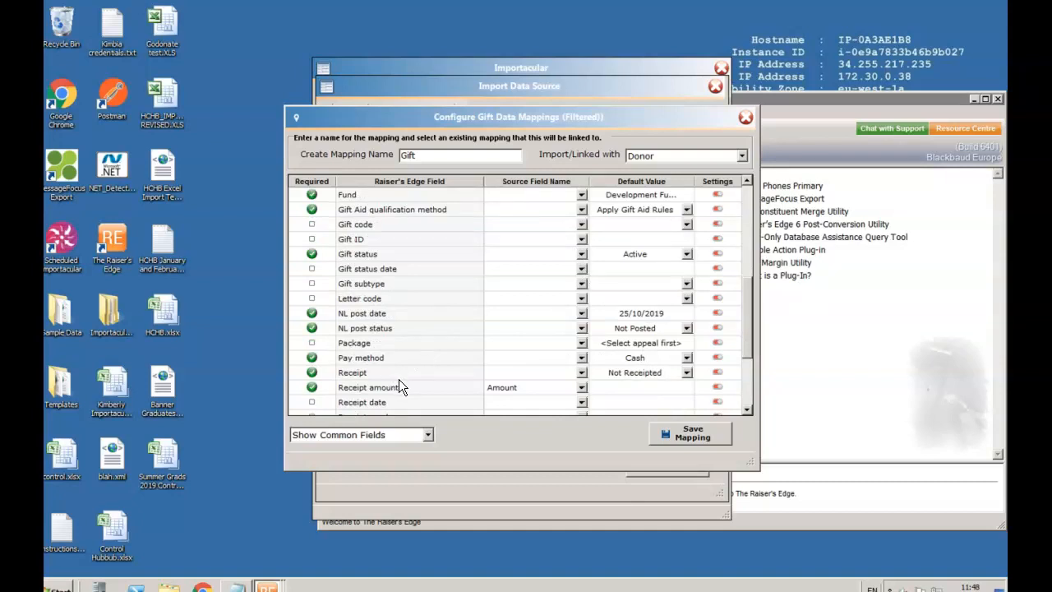
click(428, 434)
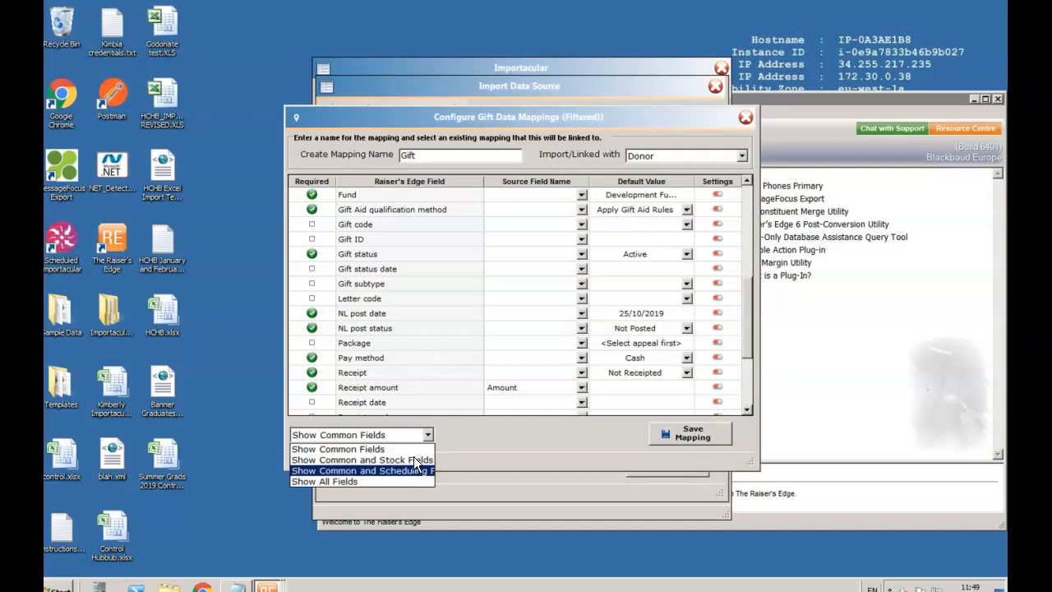
click(428, 438)
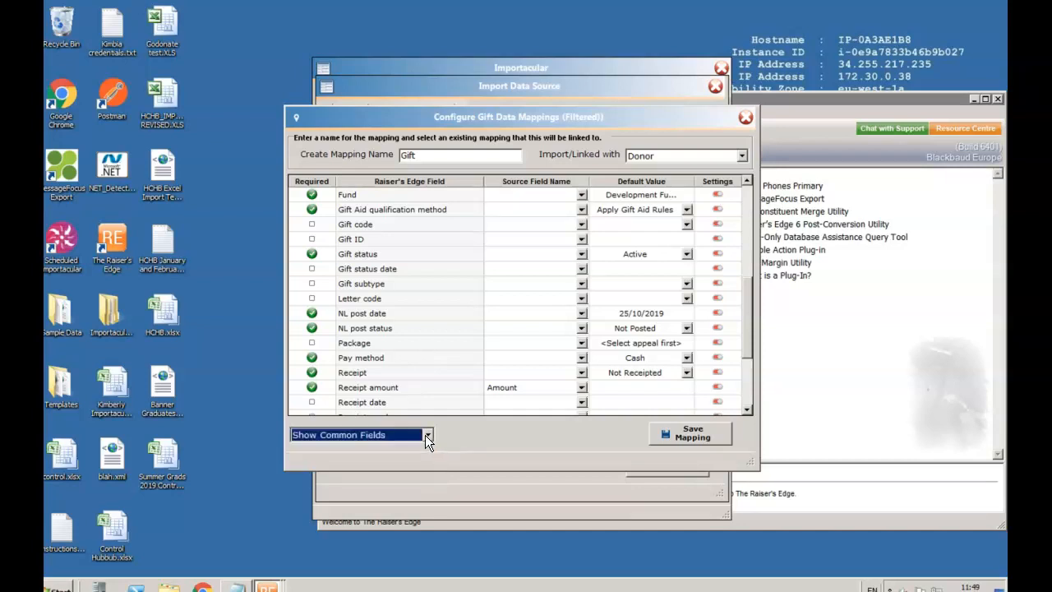
click(689, 434)
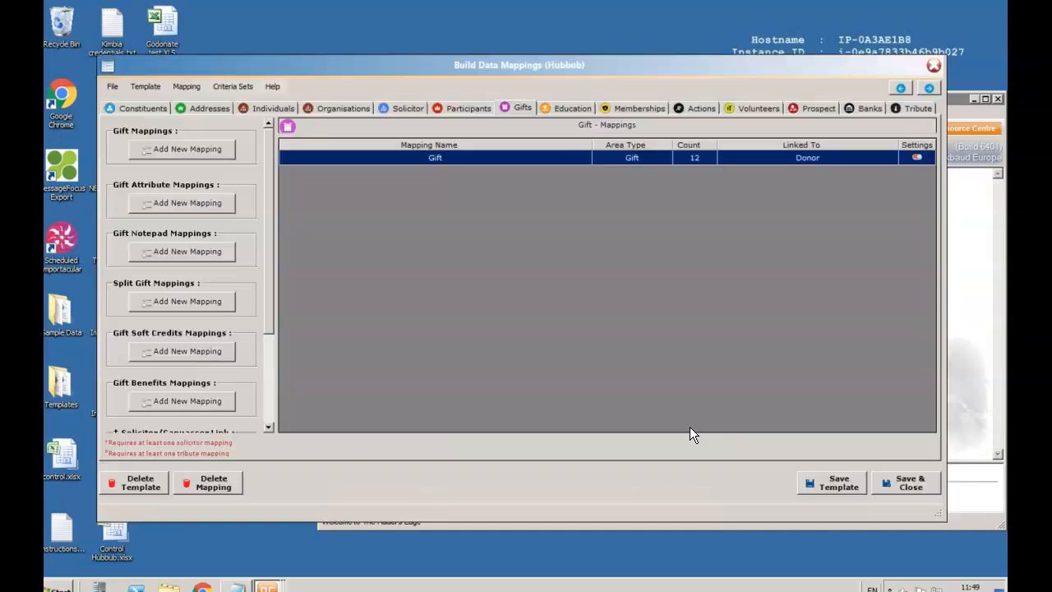
click(907, 484)
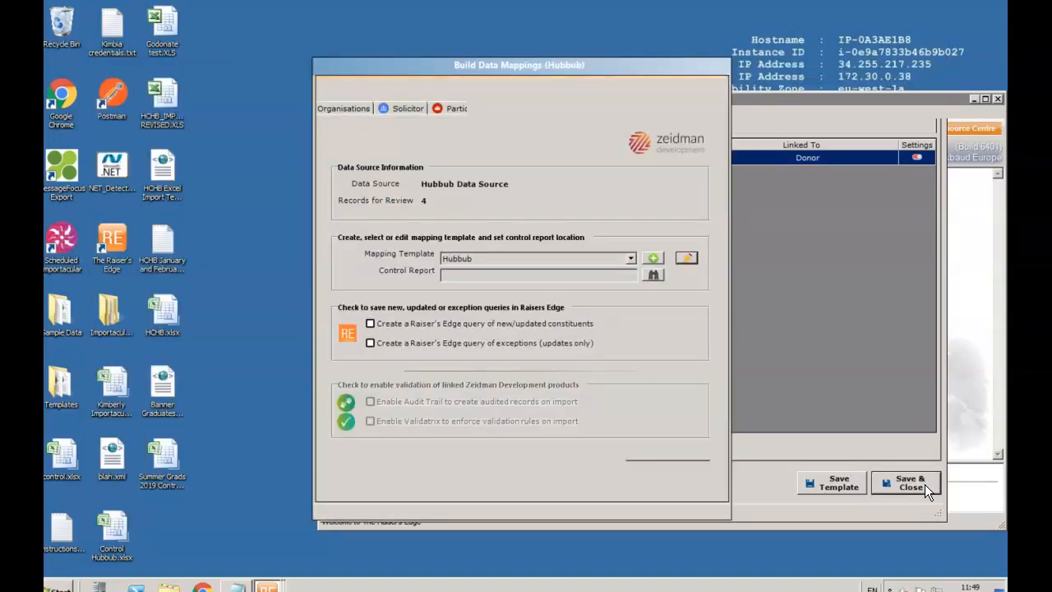
Step: Set Control Hubbub.xlsx as the control report, enable the query of new/updated constituents, and continue to the data review
click(657, 274)
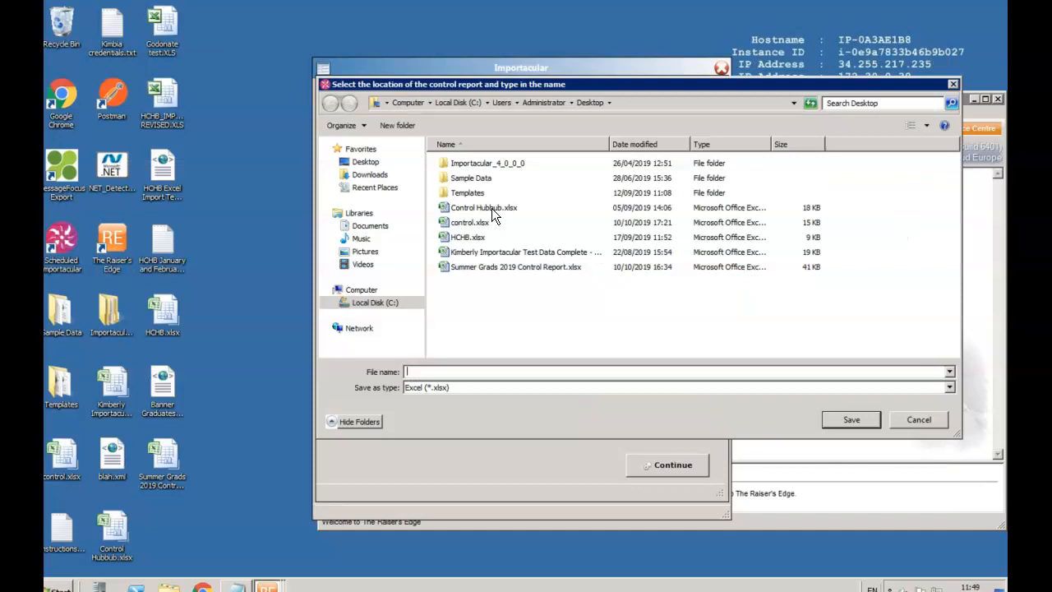
double_click(491, 208)
click(572, 294)
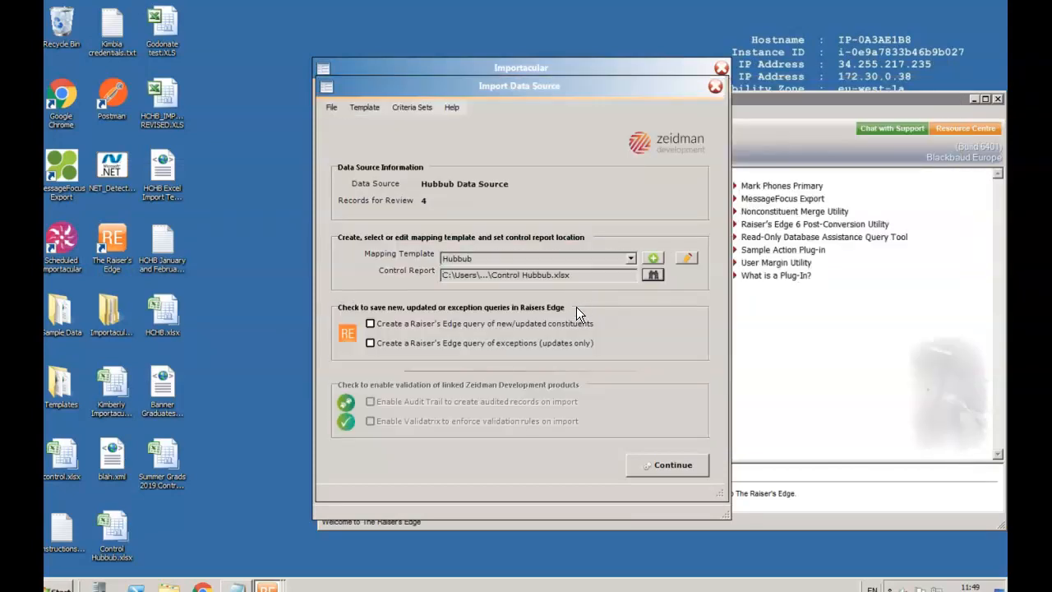
click(370, 322)
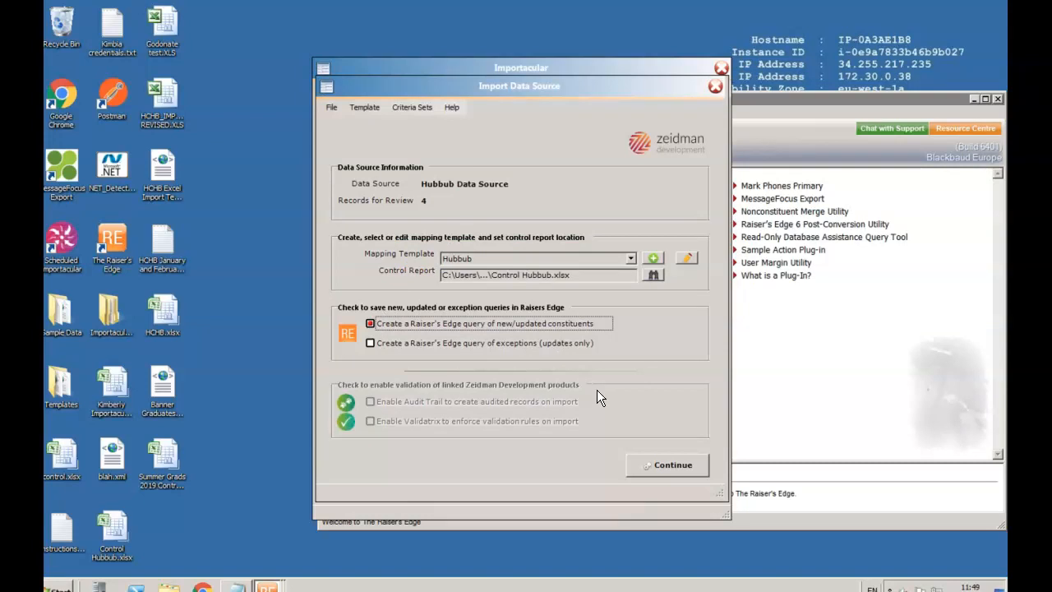
click(680, 468)
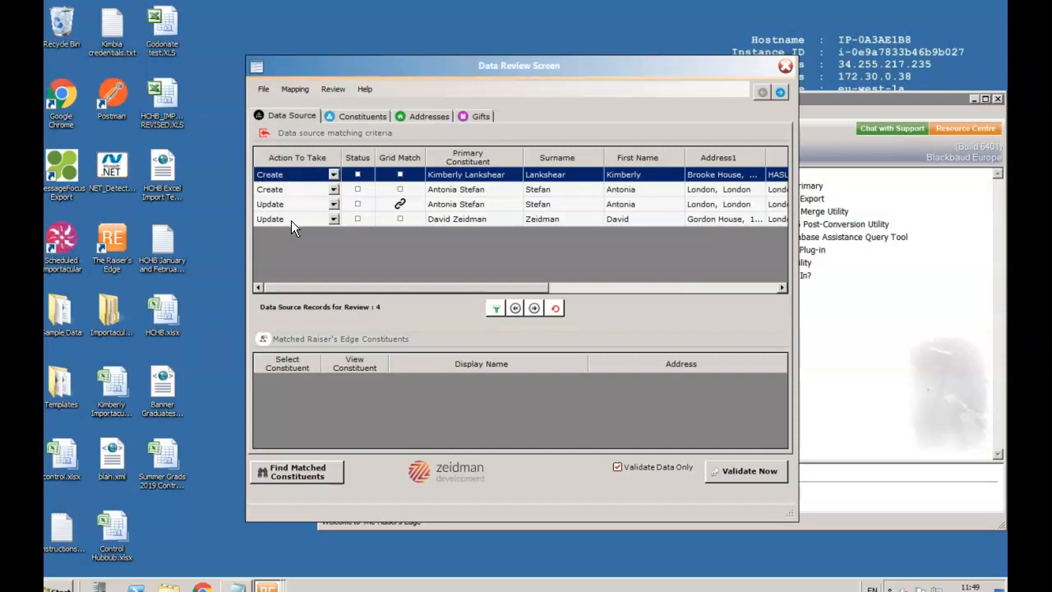
Step: Inspect the second and fourth source records, viewing and closing the Raiser's Edge record matched to the fourth
click(463, 190)
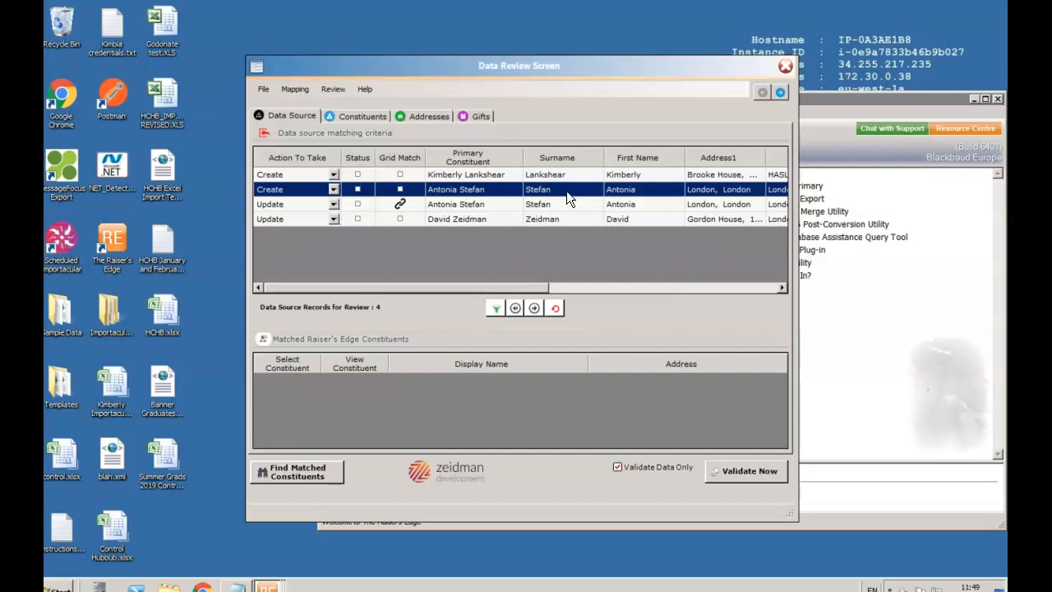
click(476, 219)
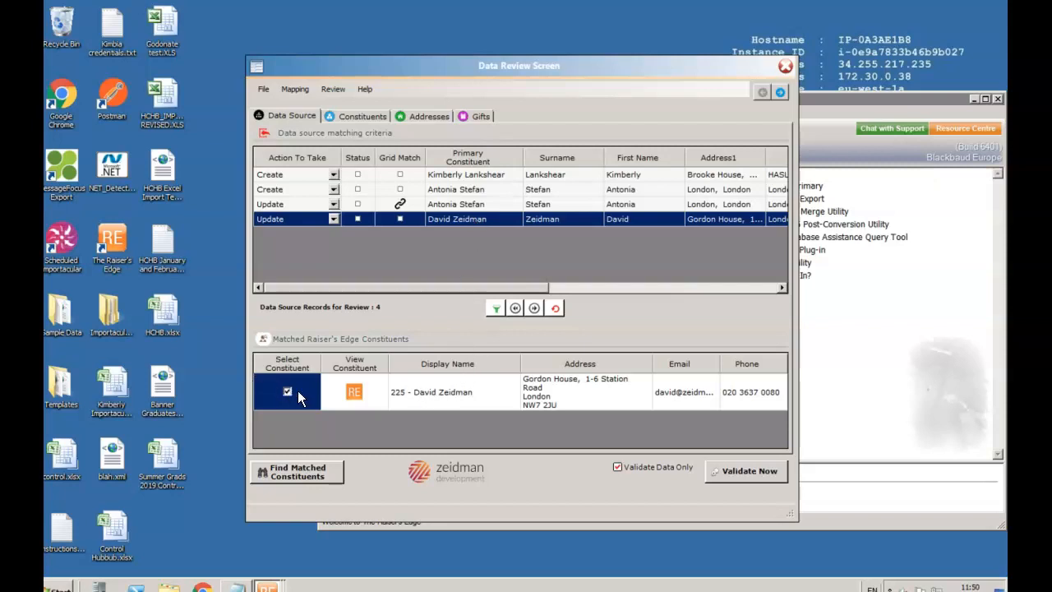
click(354, 390)
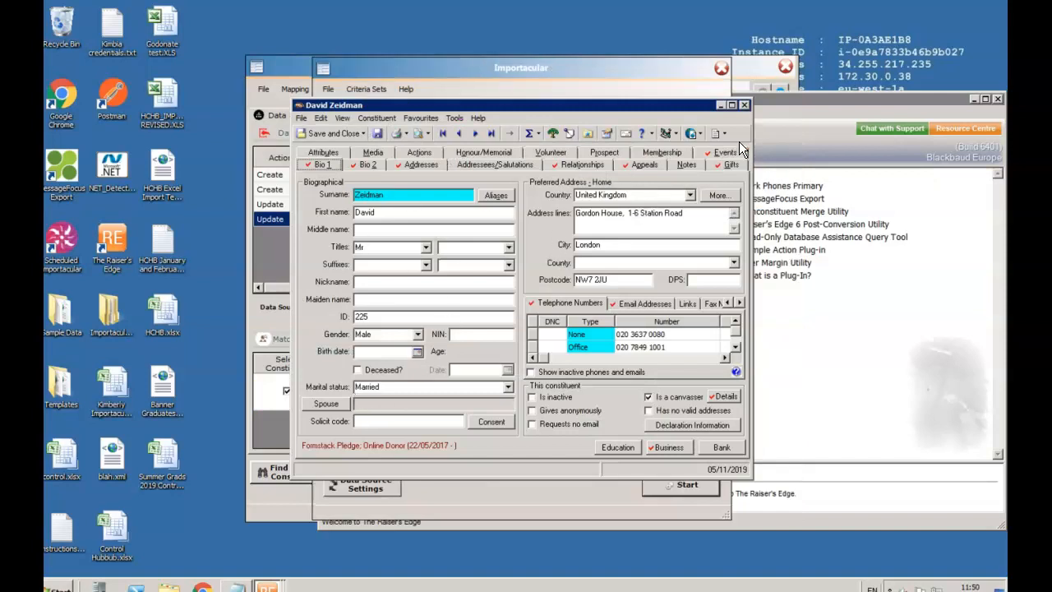
click(743, 105)
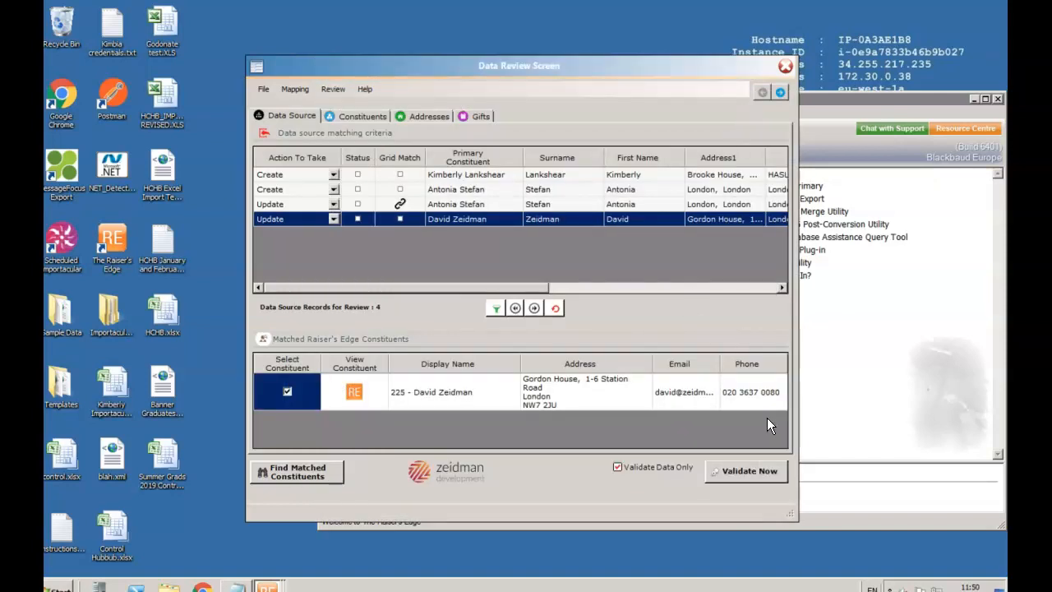
Step: Check the Match Quality of the source records and the Action To Take choices for the fourth record
drag(784, 289, 783, 291)
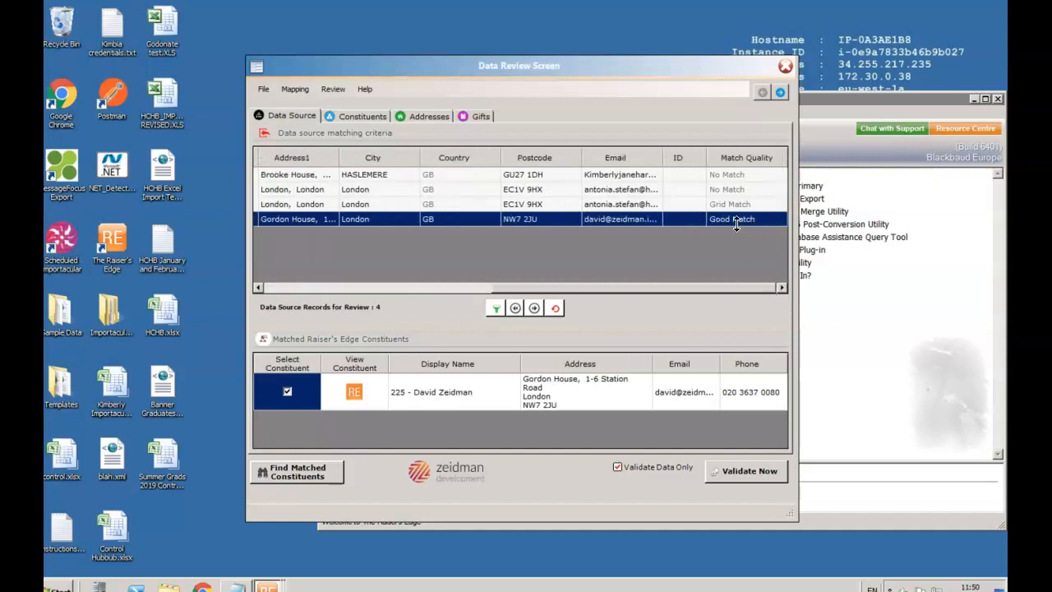
click(283, 289)
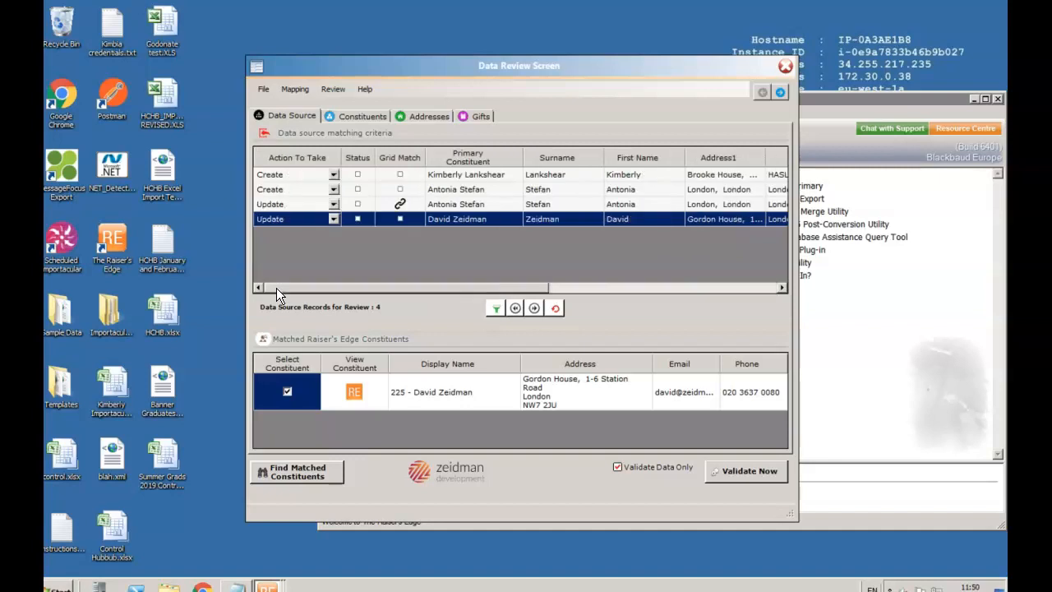
click(332, 220)
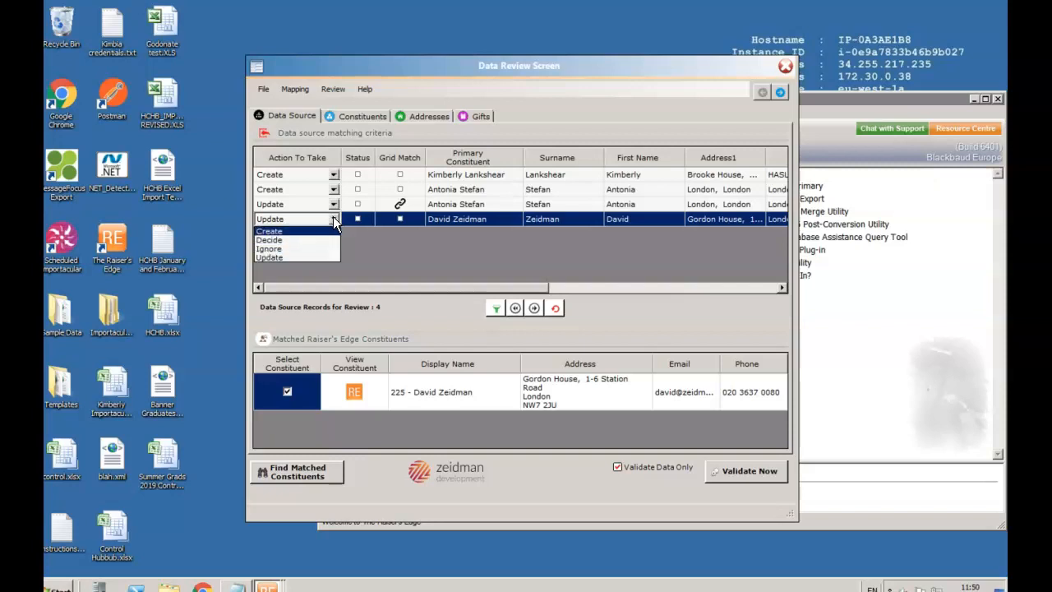
click(333, 219)
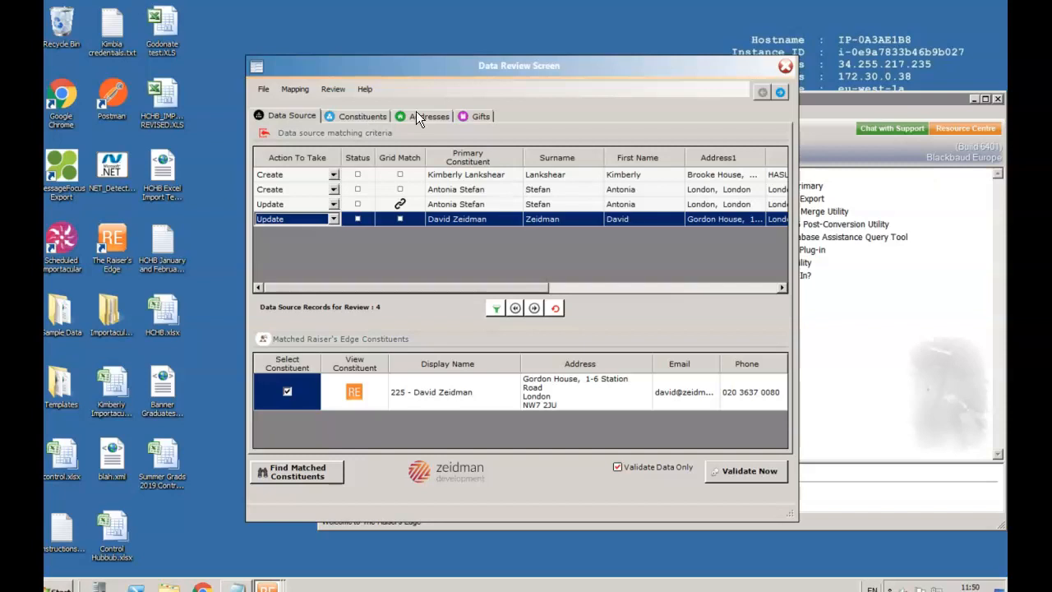
Step: Review the constituent data to be imported for the Online Donor, Gift Aid and Newsletter Opt In mappings, plus the donor addresses
click(351, 115)
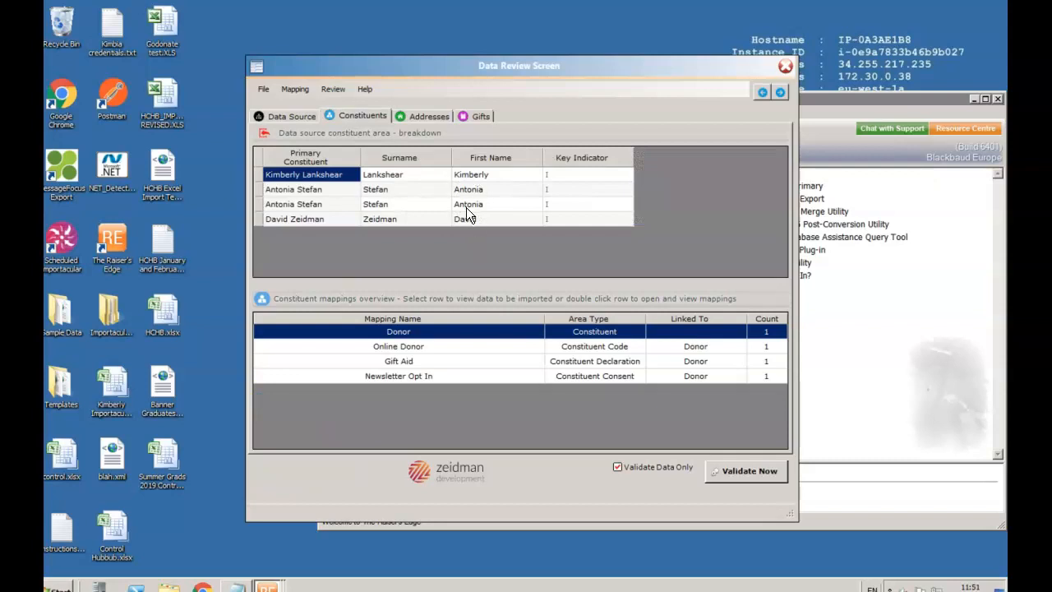
click(443, 349)
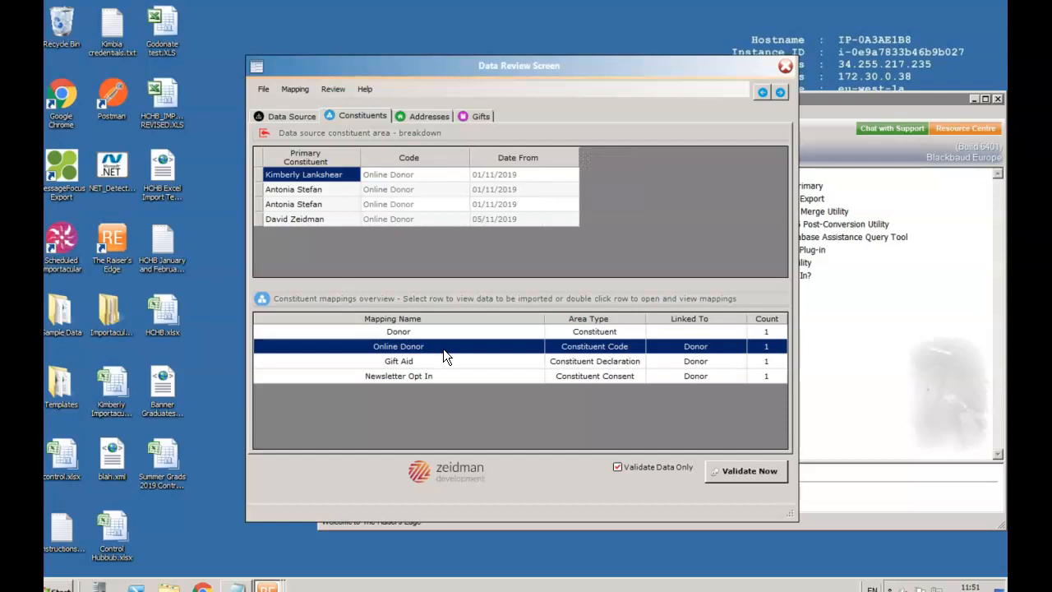
click(451, 361)
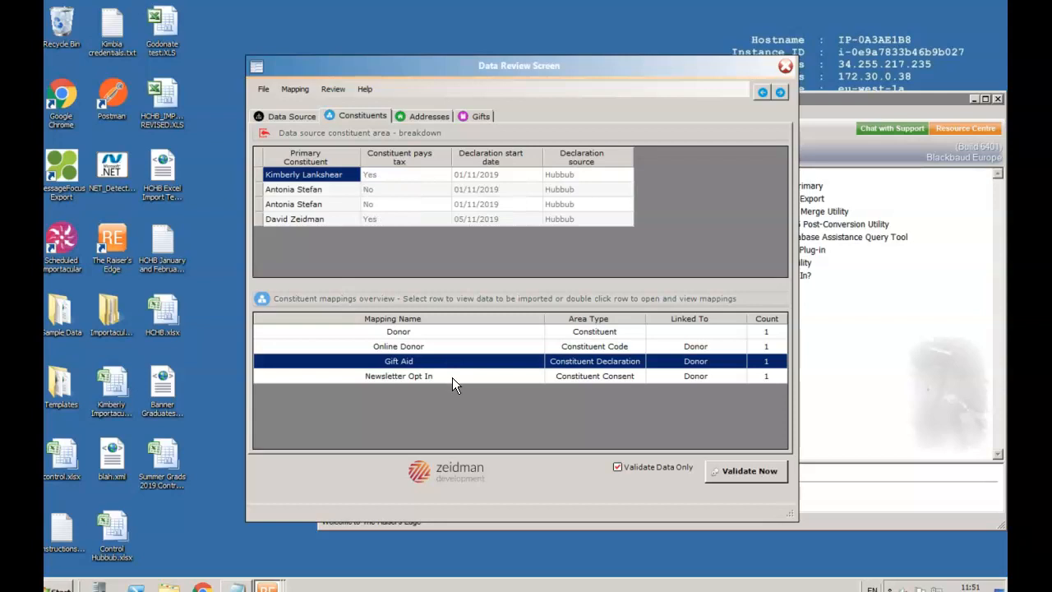
click(452, 377)
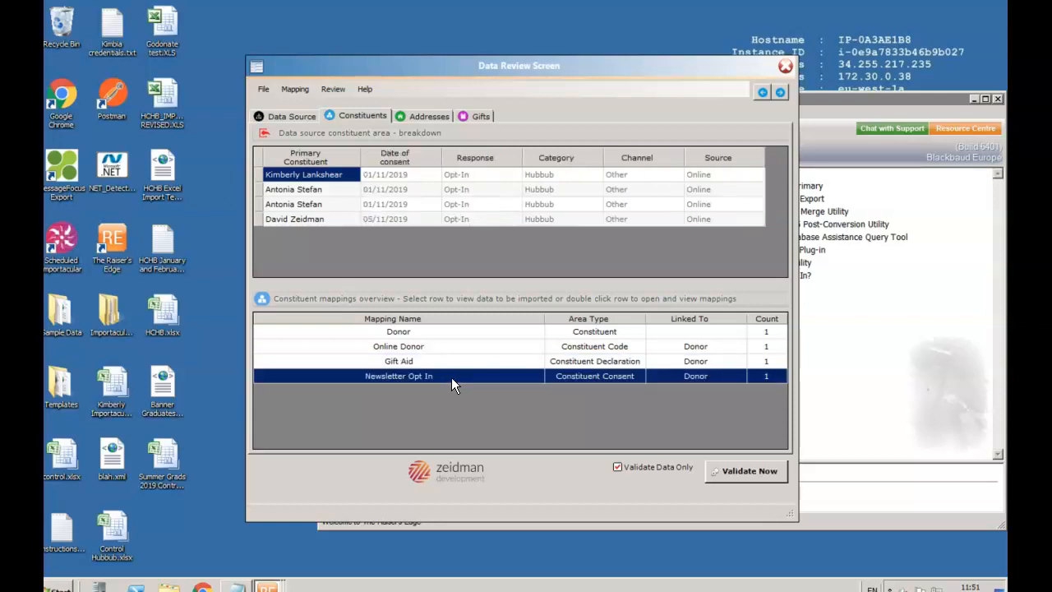
click(424, 119)
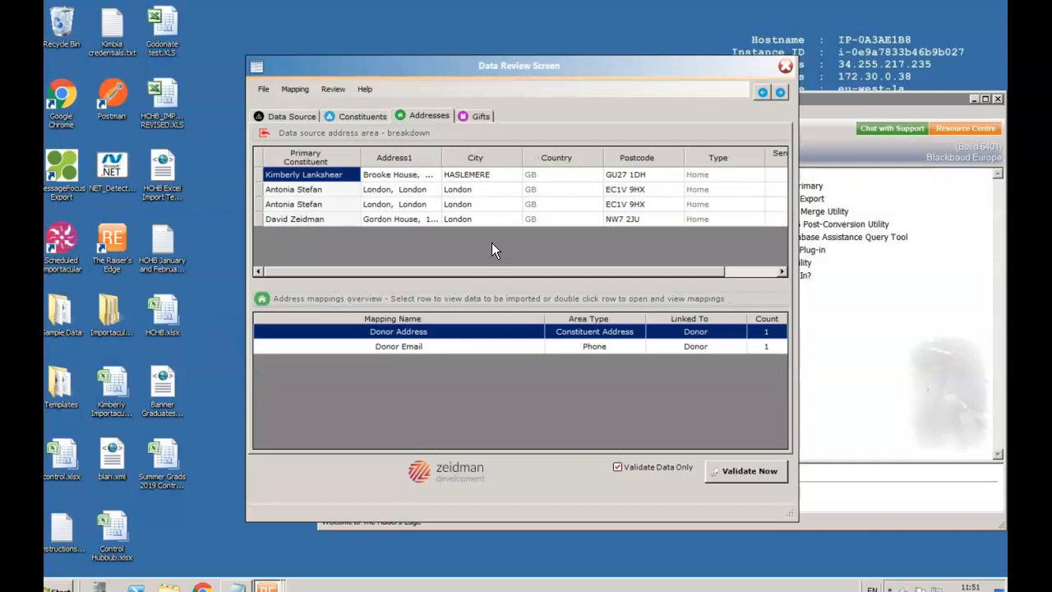
Step: Review the Donor Email mapping's data with a wider Email column and try inserting an extra "e" into the first donor's e-mail address
click(489, 345)
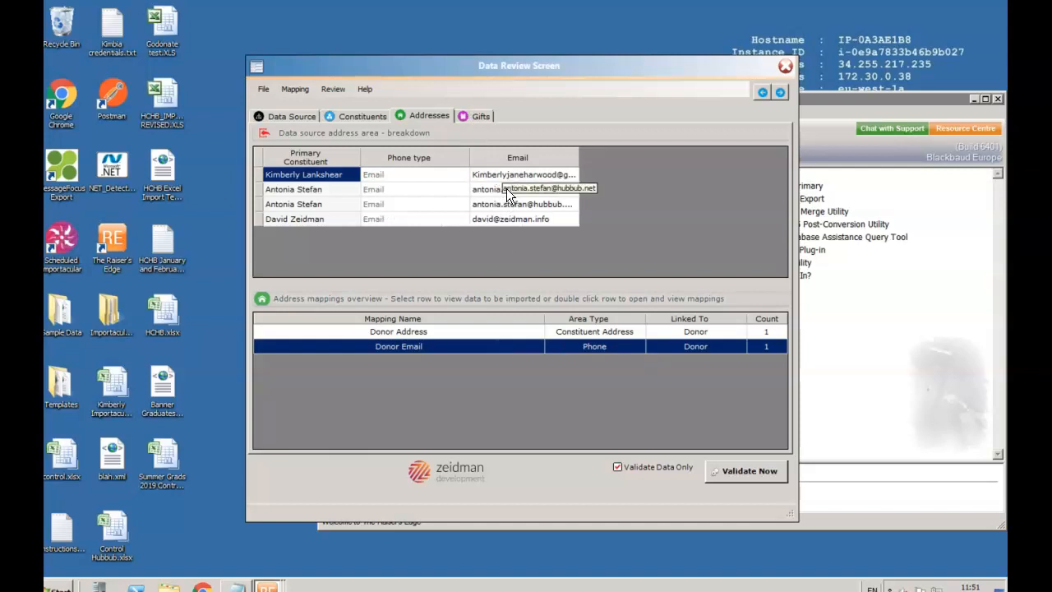
drag(579, 148, 739, 156)
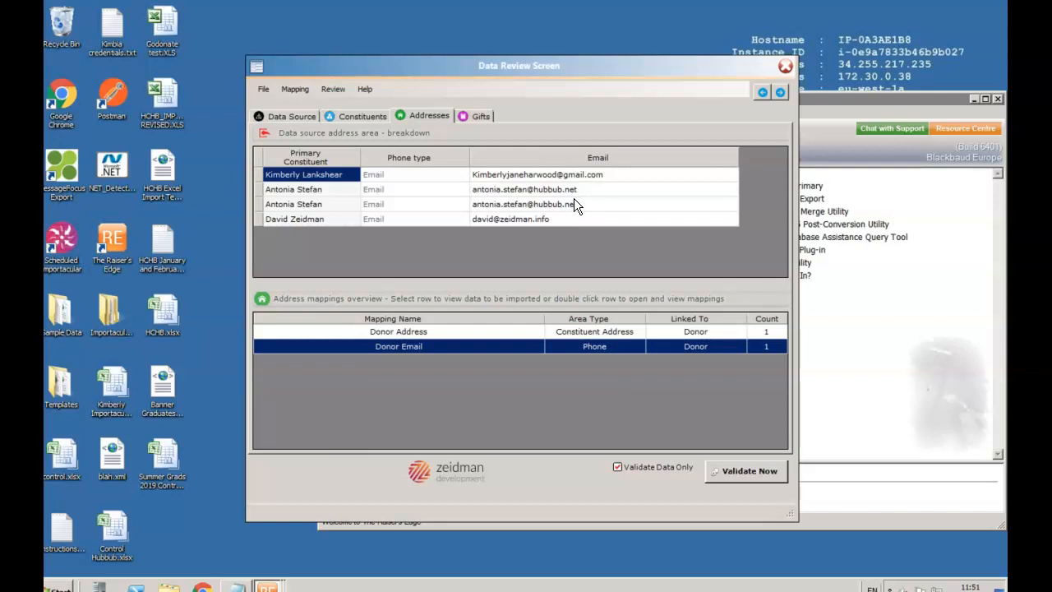
click(524, 182)
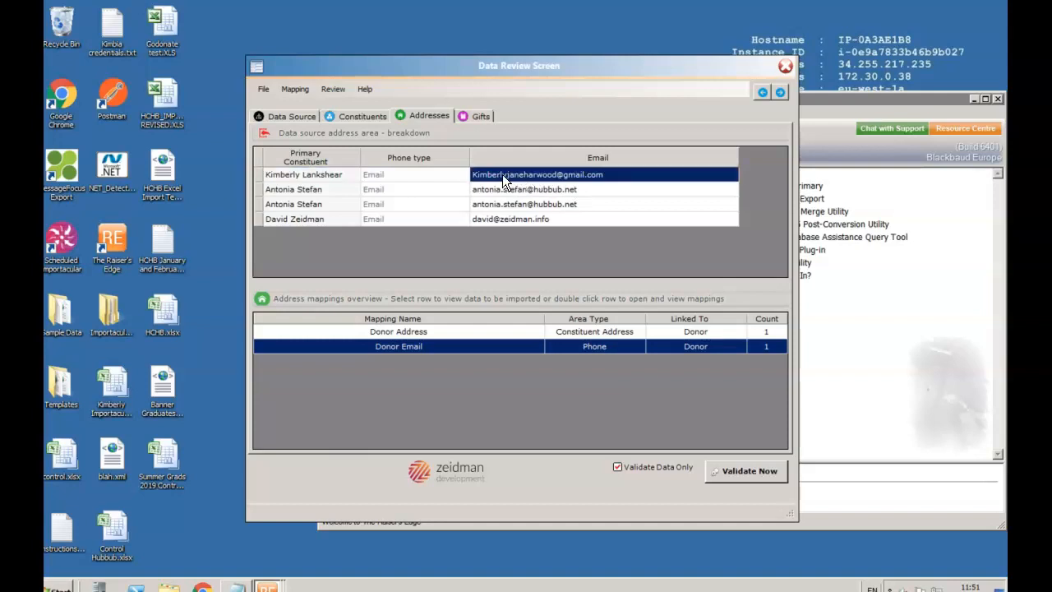
click(503, 174)
text(e)
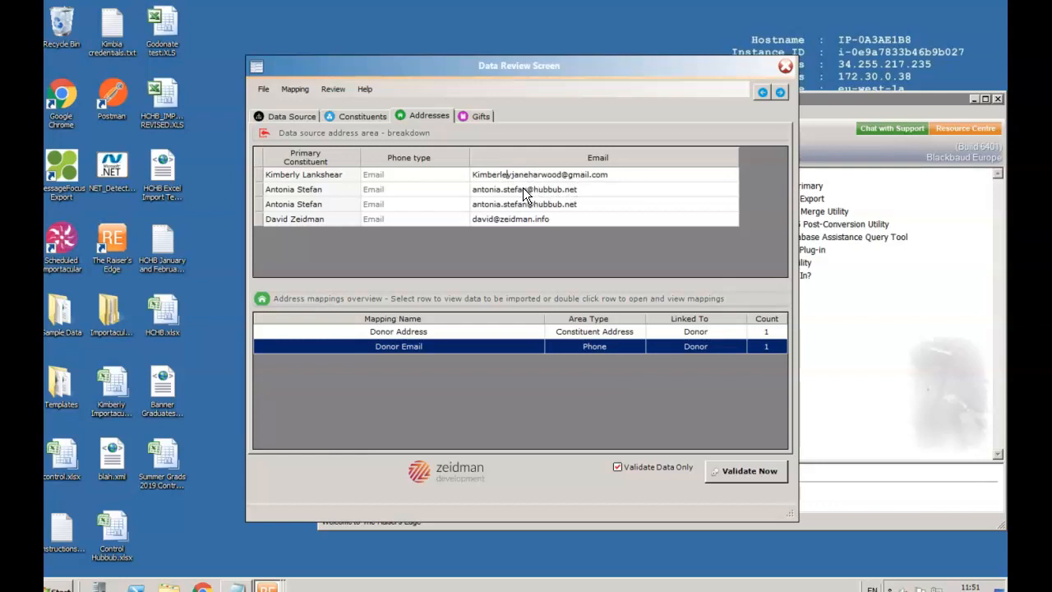
Step: Review the gift data to be imported, including amounts, fund, Gift Aid, posting and payment fields
click(477, 115)
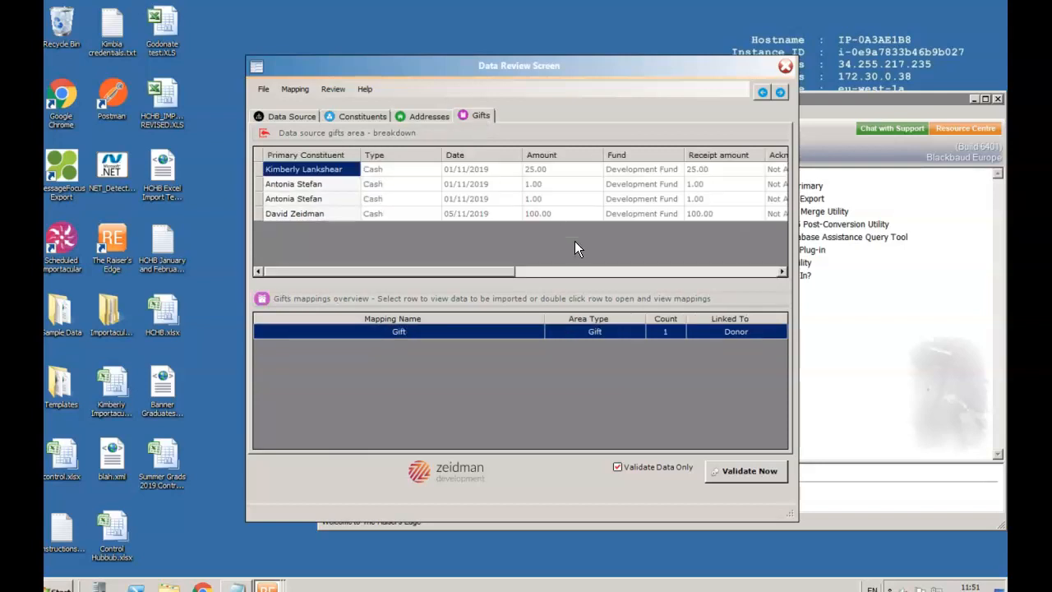
drag(786, 272, 785, 272)
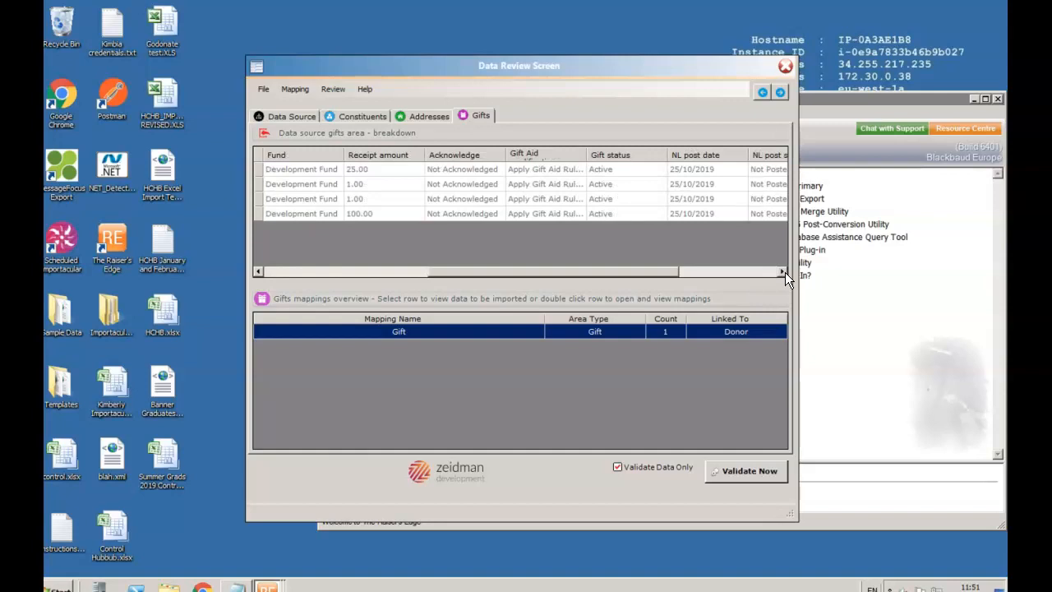
click(785, 273)
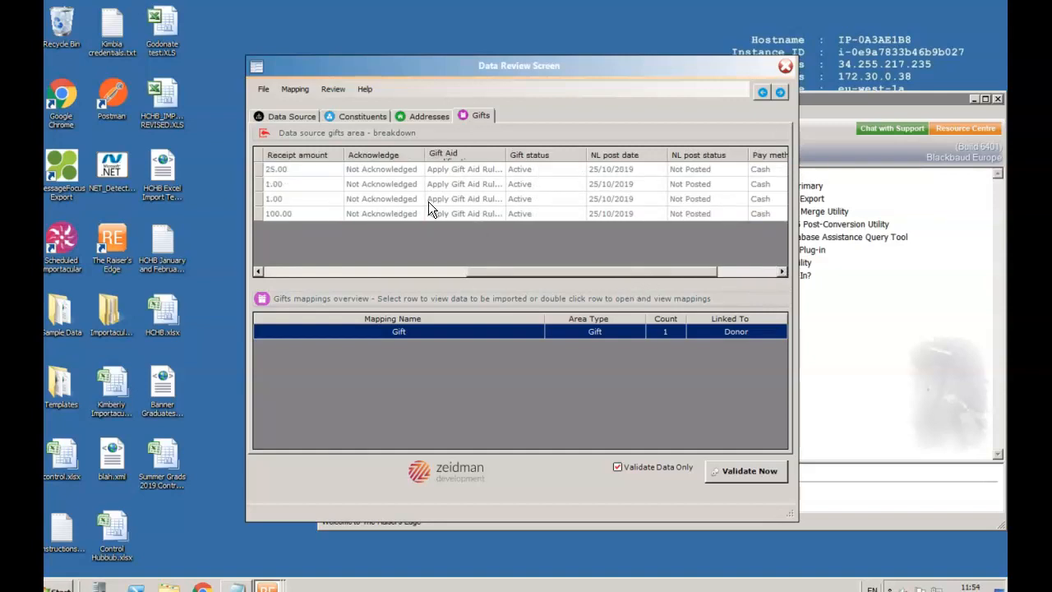
Step: Return to the data source records, run the validation-only import, and close its summary report
click(282, 117)
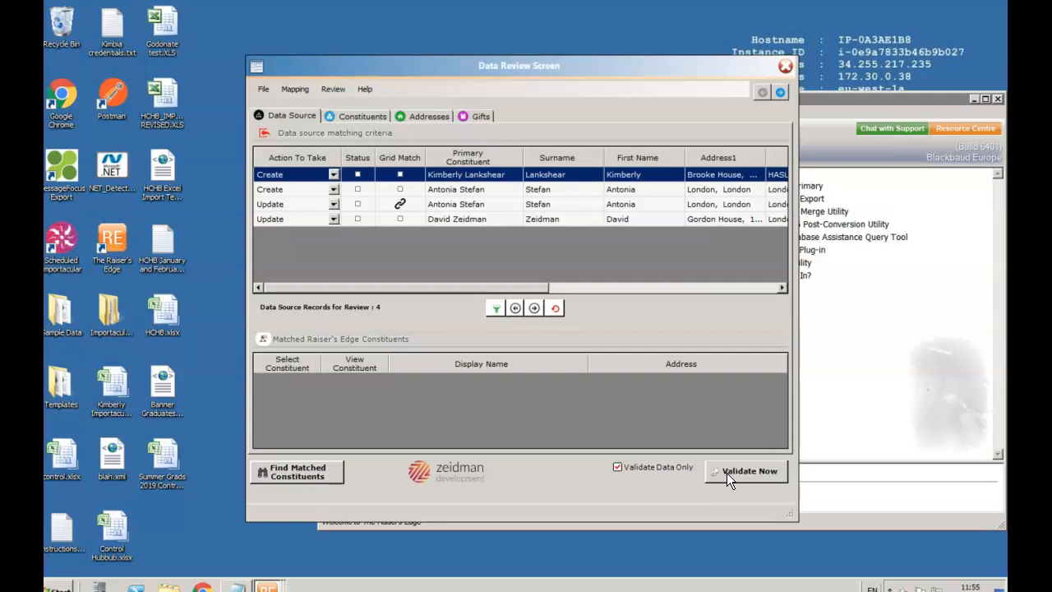
click(750, 471)
click(750, 470)
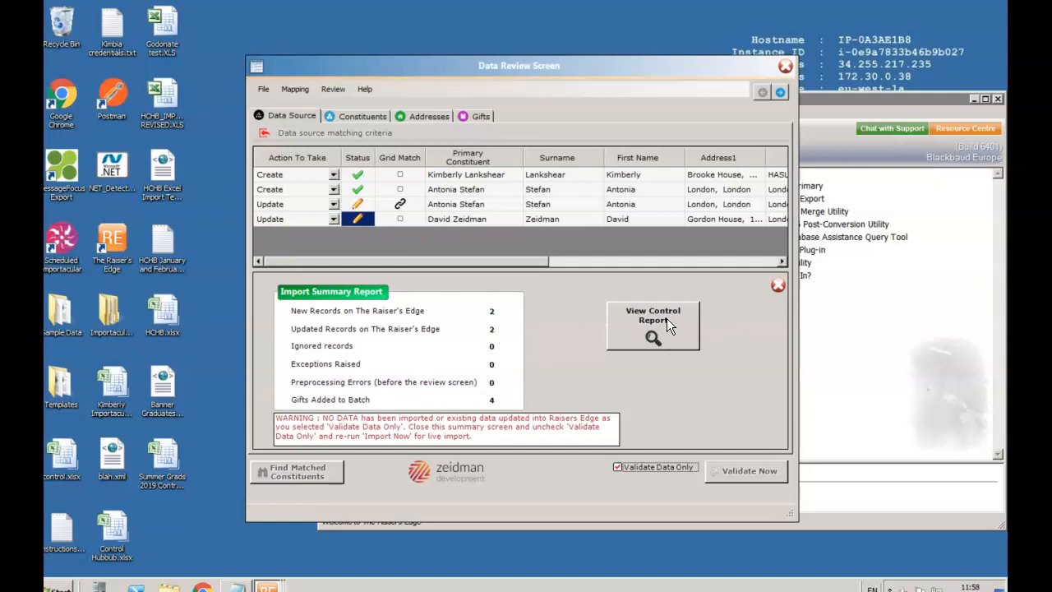
click(778, 287)
Step: Disable Validate Data Only, run the live import, and save the static query of new/updated constituents as "Hubbub Import"
click(618, 467)
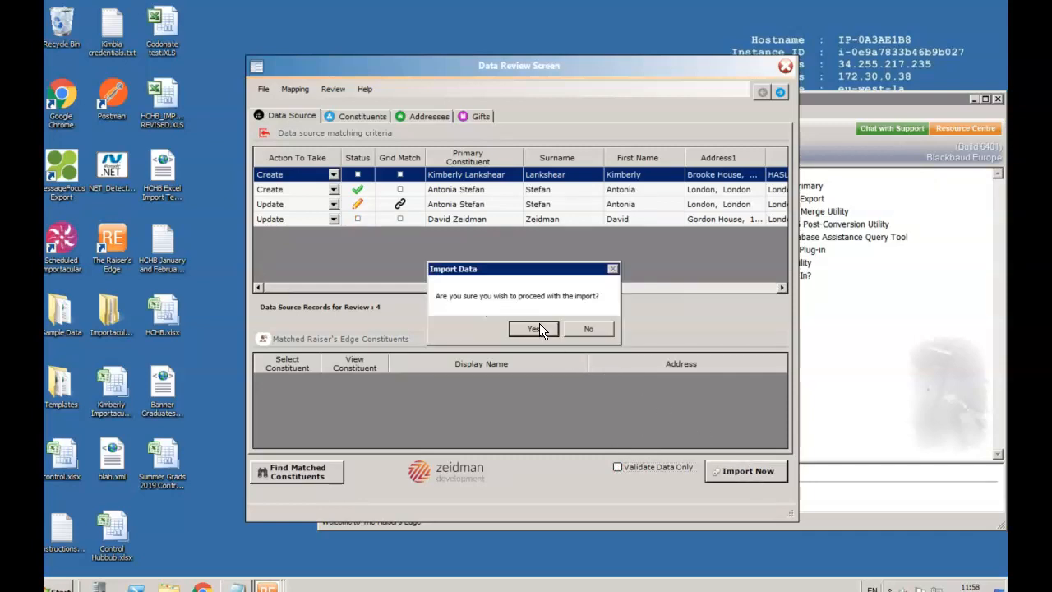
click(535, 329)
text(Hubbub Import)
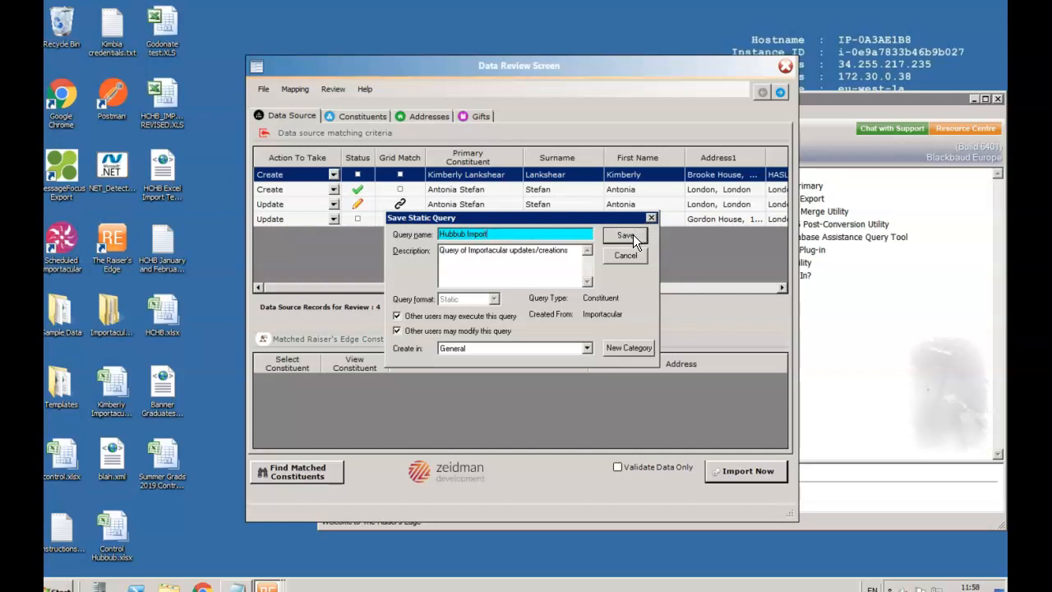
click(632, 235)
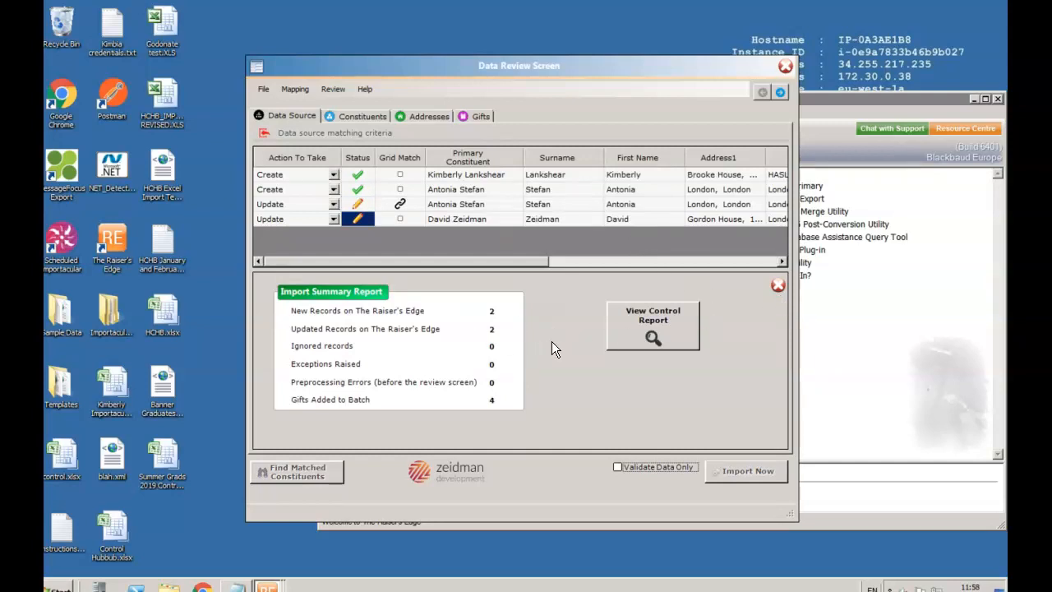
Step: Close the import summary report, the data review, the data source setup and Importacular
click(780, 285)
click(786, 66)
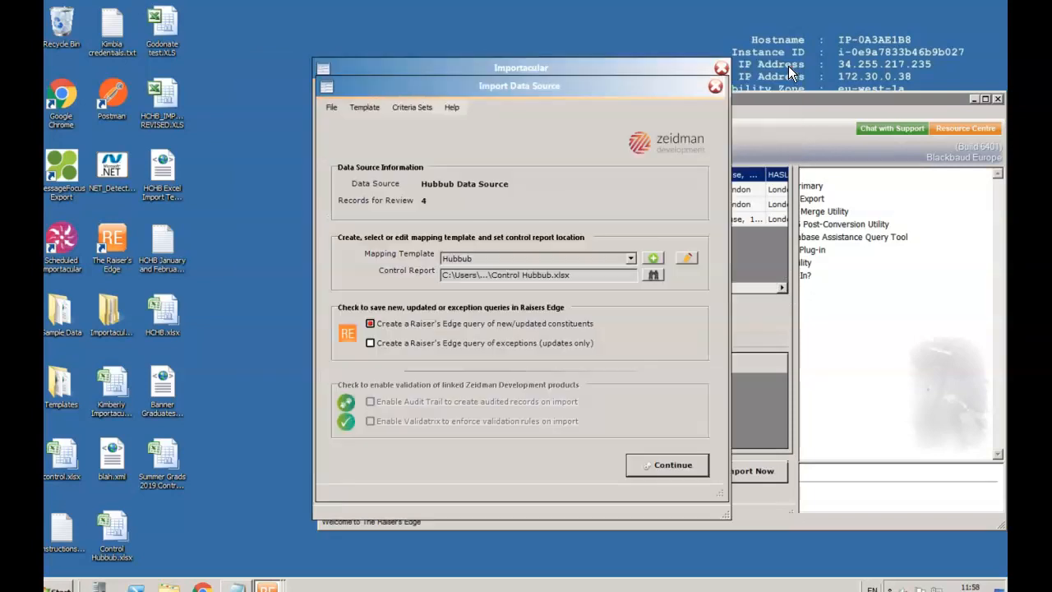
click(715, 87)
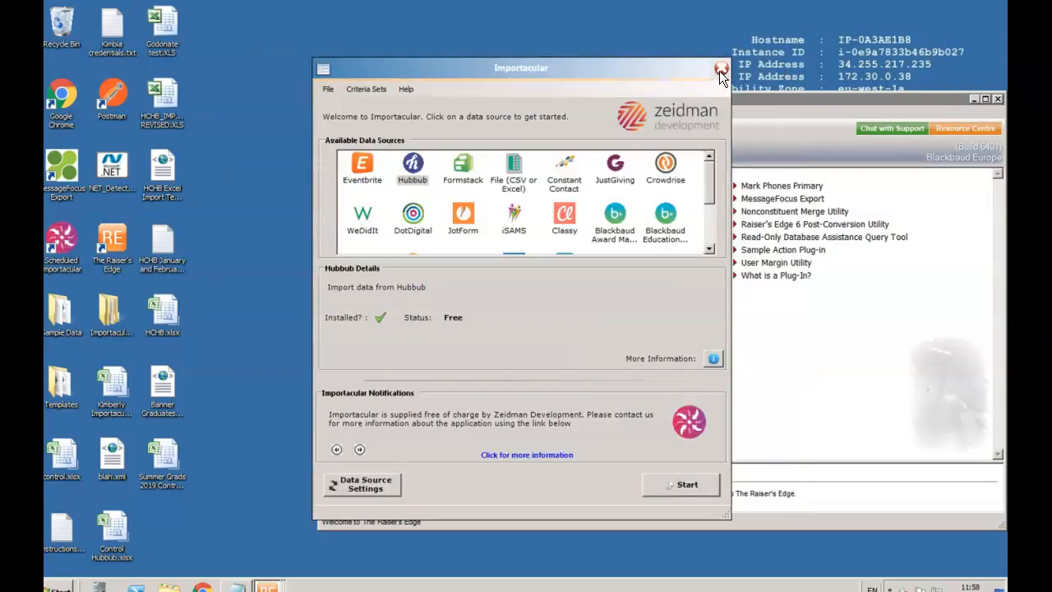
click(721, 67)
Step: Open the Hubbub Import query in The Raiser's Edge, output Name and Constituent ID, and view its results
click(360, 188)
double_click(541, 231)
click(95, 52)
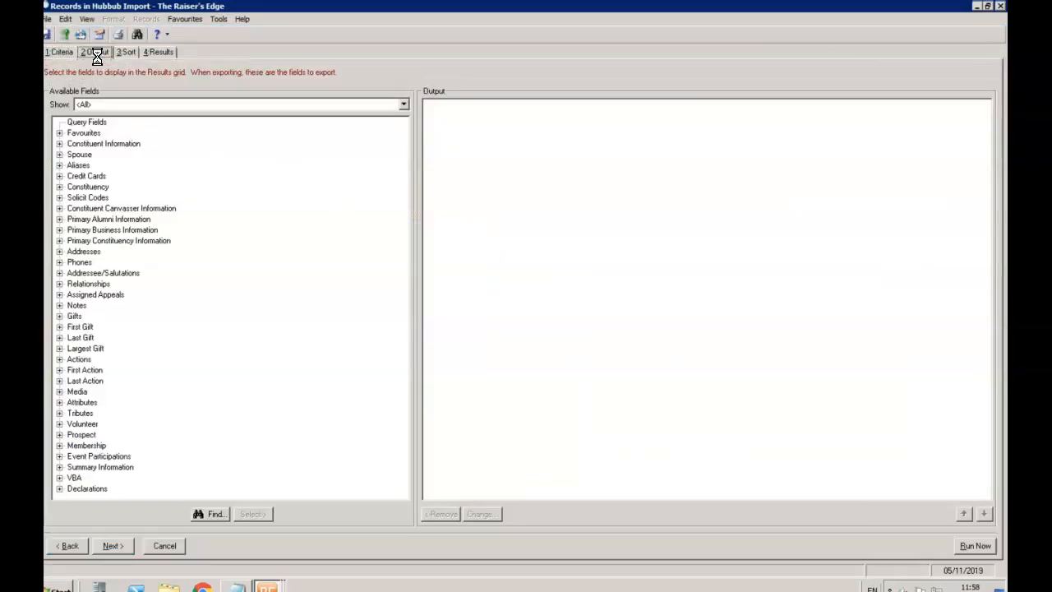
double_click(73, 133)
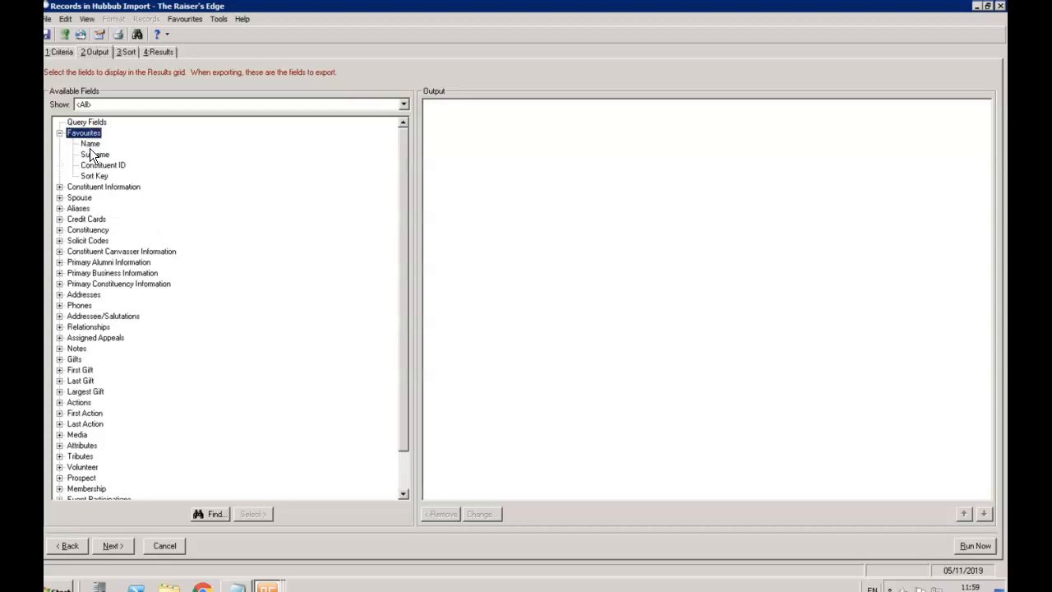
double_click(91, 144)
double_click(97, 165)
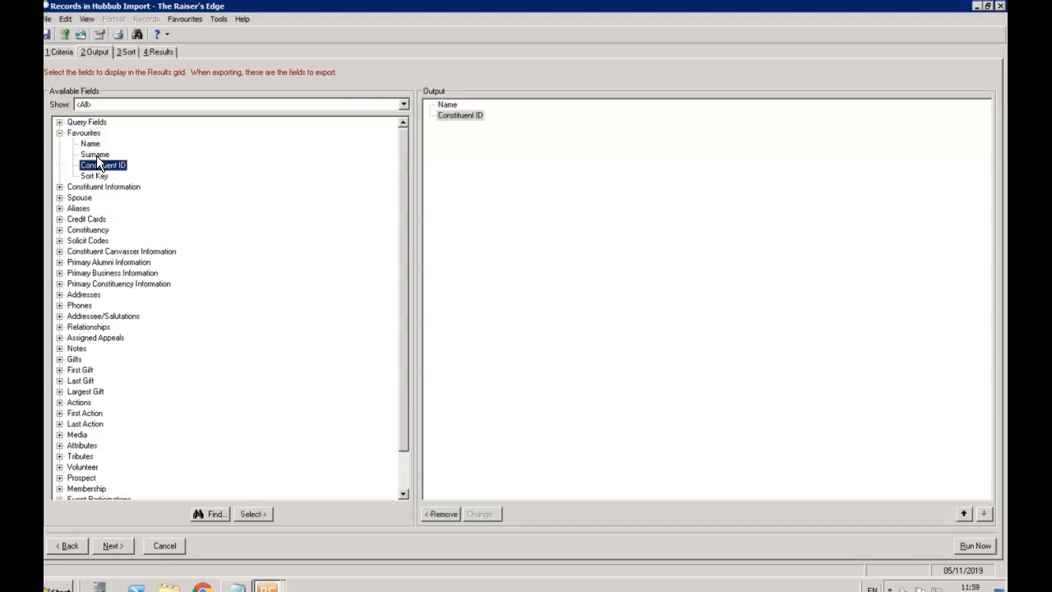
click(160, 54)
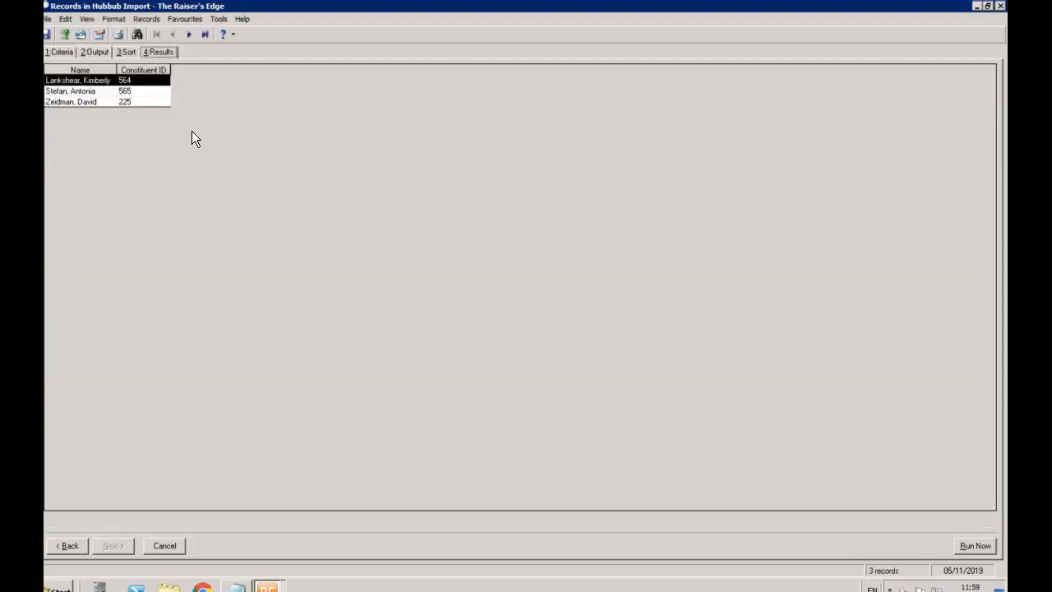
Step: Inspect the first constituent's e-mail addresses, declaration information and consents, and close the record and the query
double_click(131, 81)
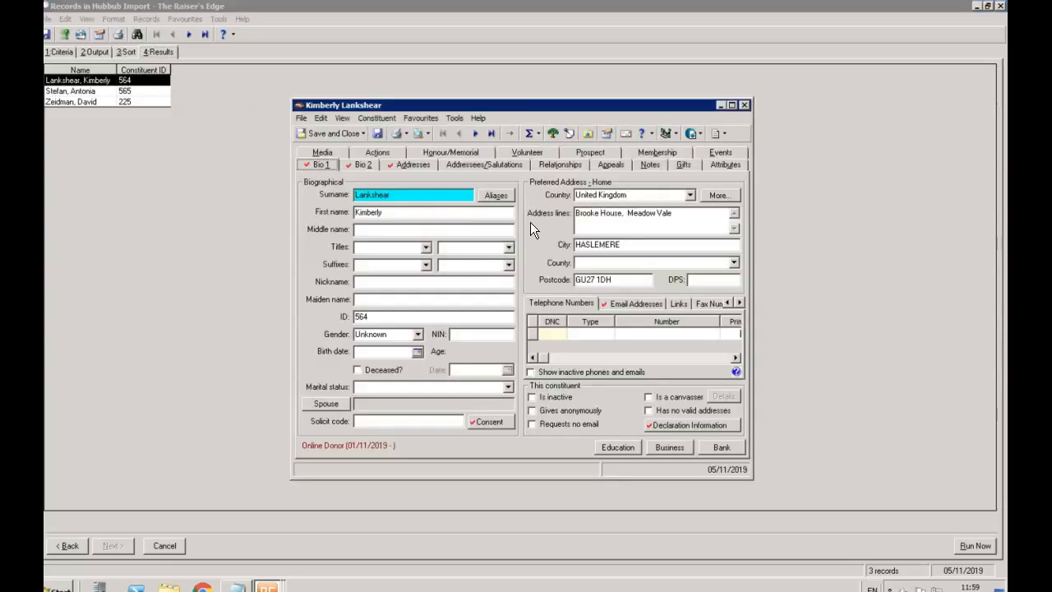
click(631, 305)
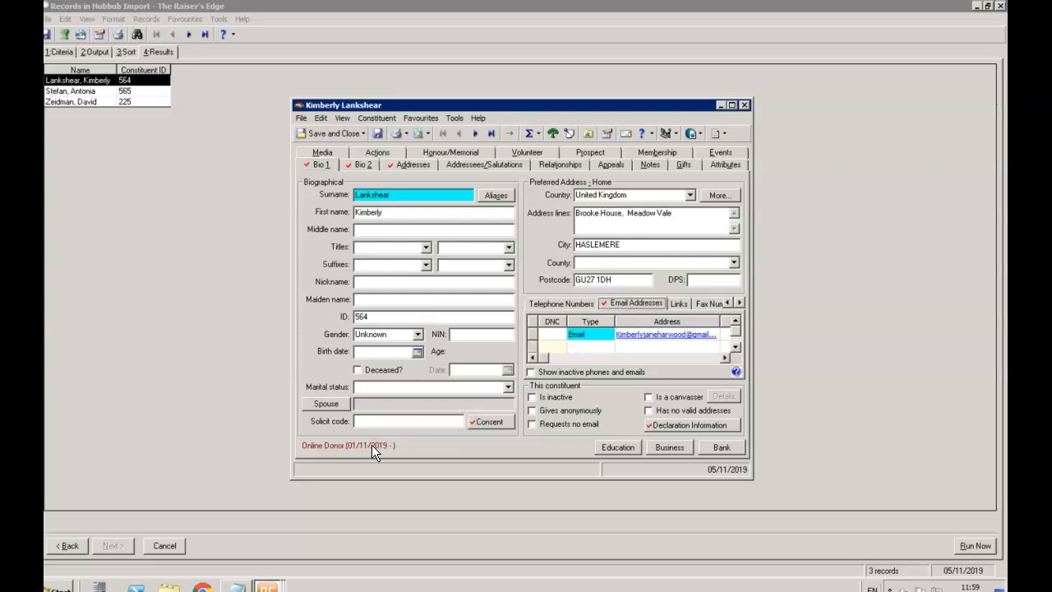
click(677, 425)
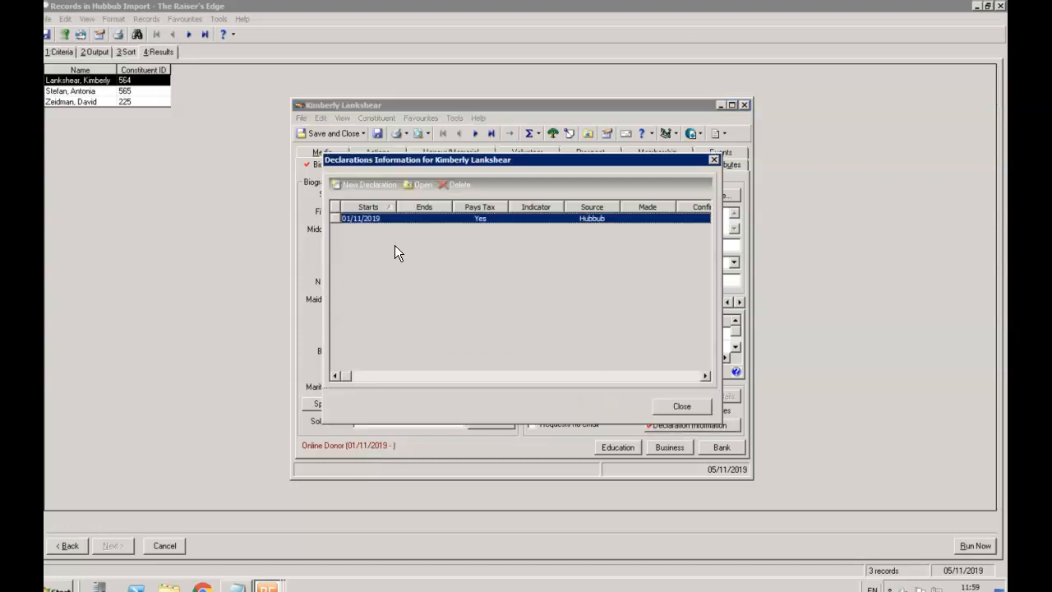
scroll(403, 246, right, 5)
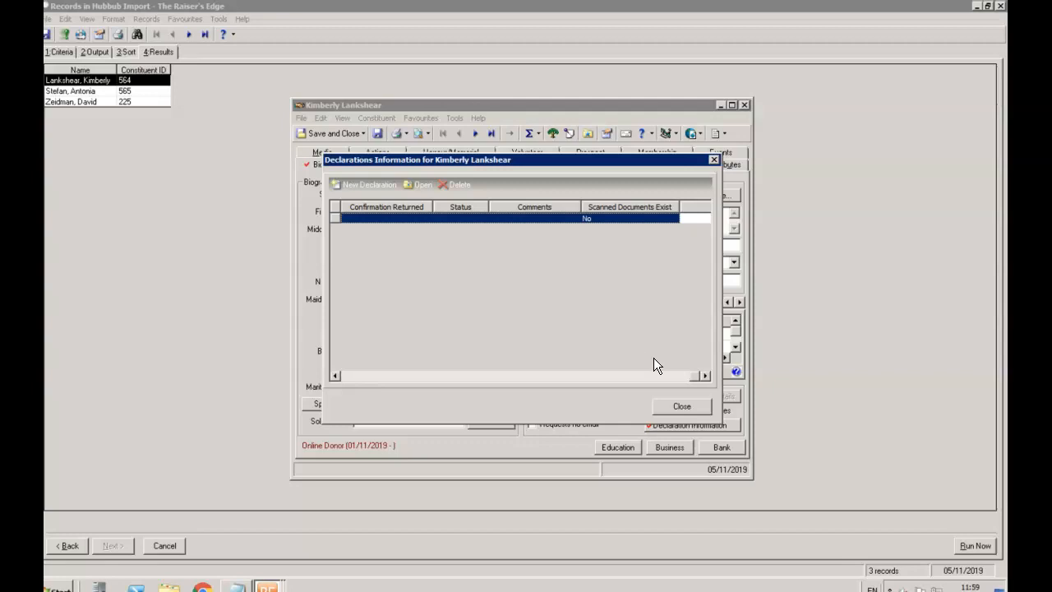
click(679, 407)
click(487, 422)
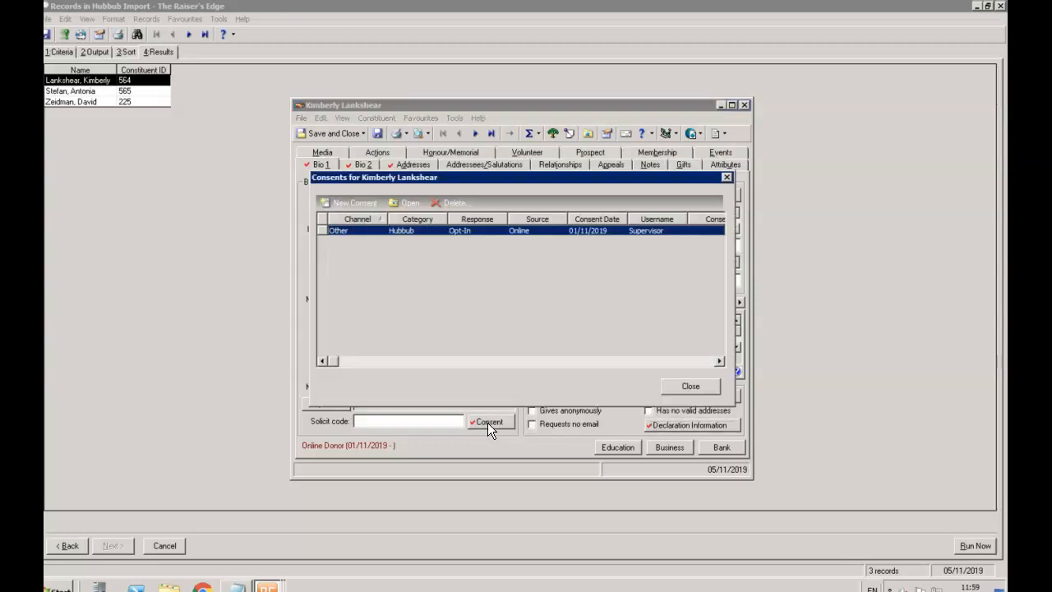
click(710, 389)
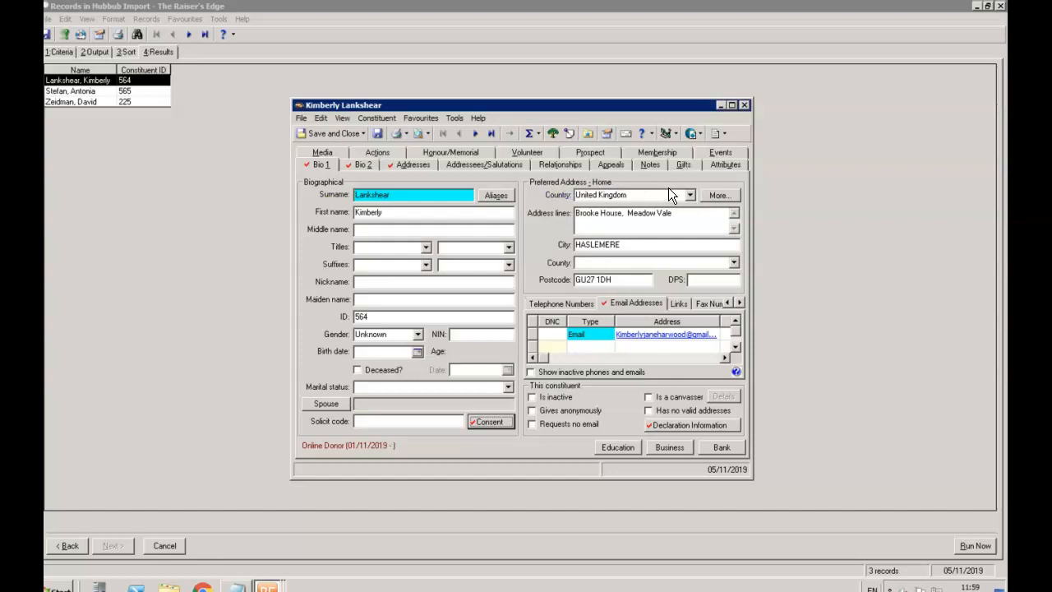
click(745, 105)
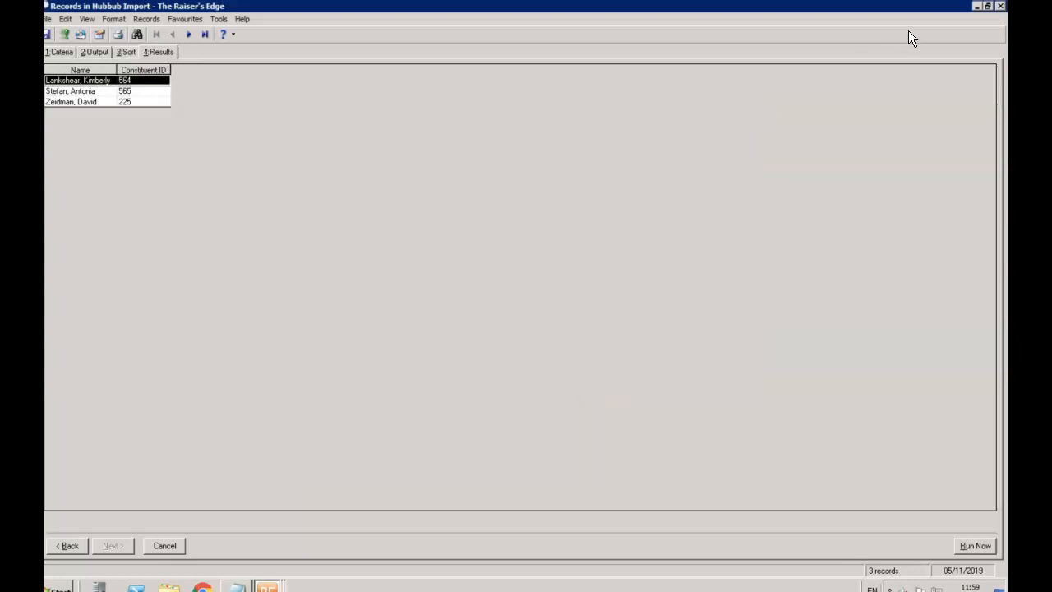
click(999, 7)
click(547, 332)
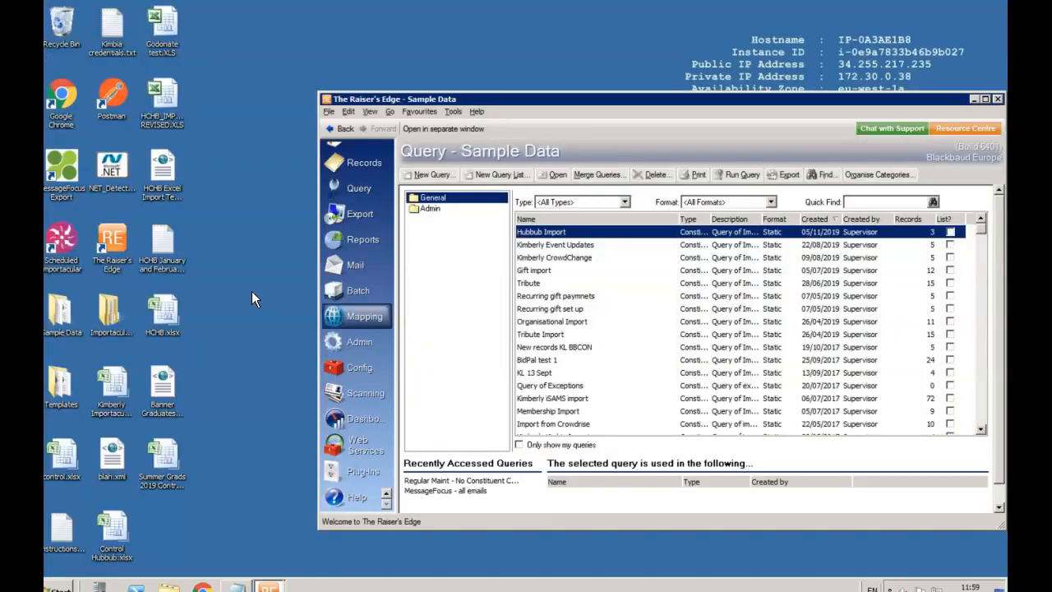
Step: Open gift batch 124 from the Hubbub data source, review its gifts, commit the batch, and close the commit summary
click(360, 296)
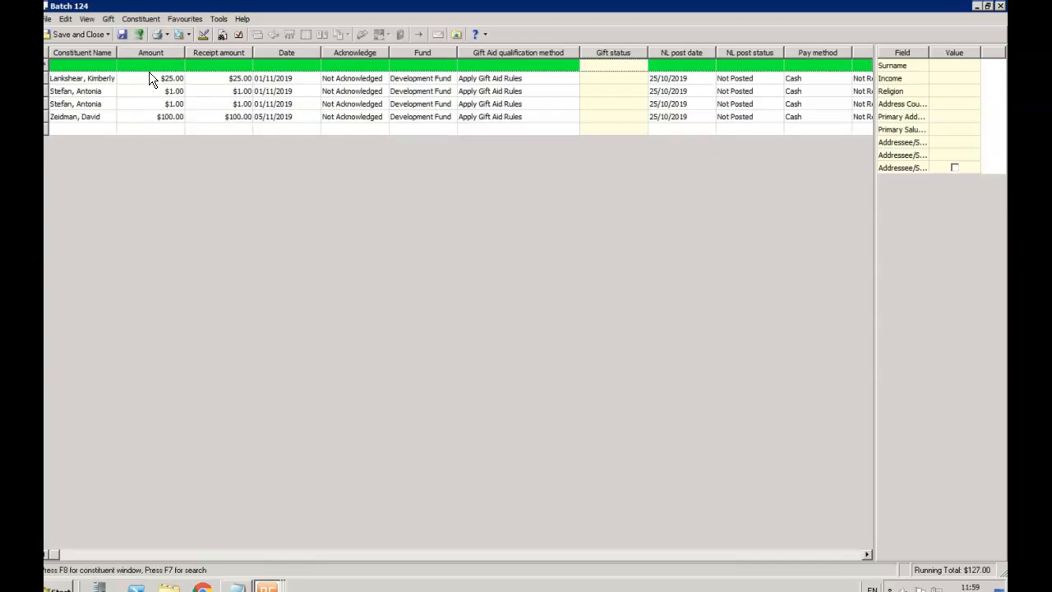
click(137, 34)
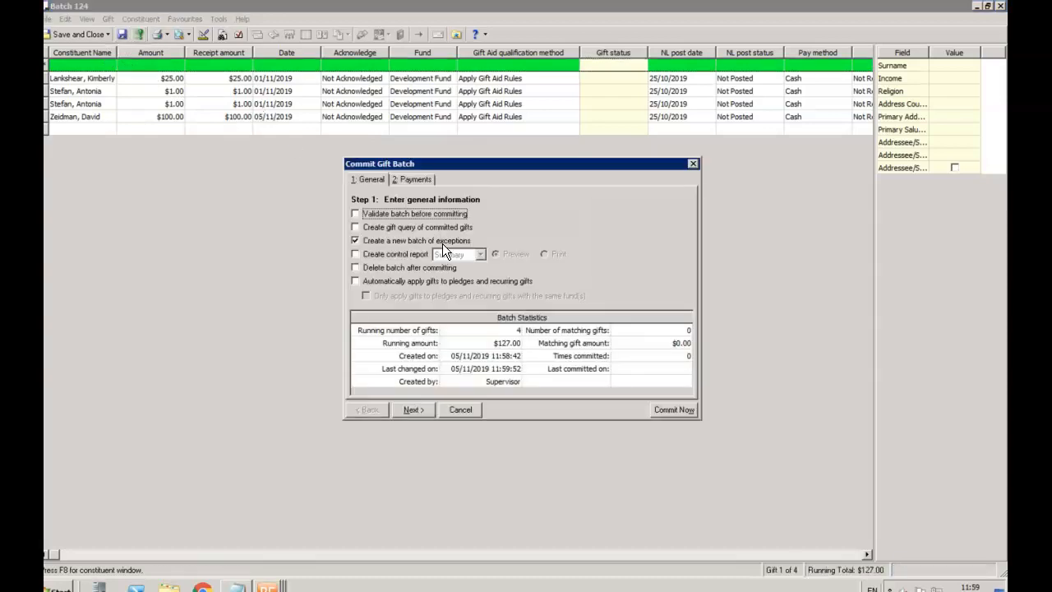
click(671, 409)
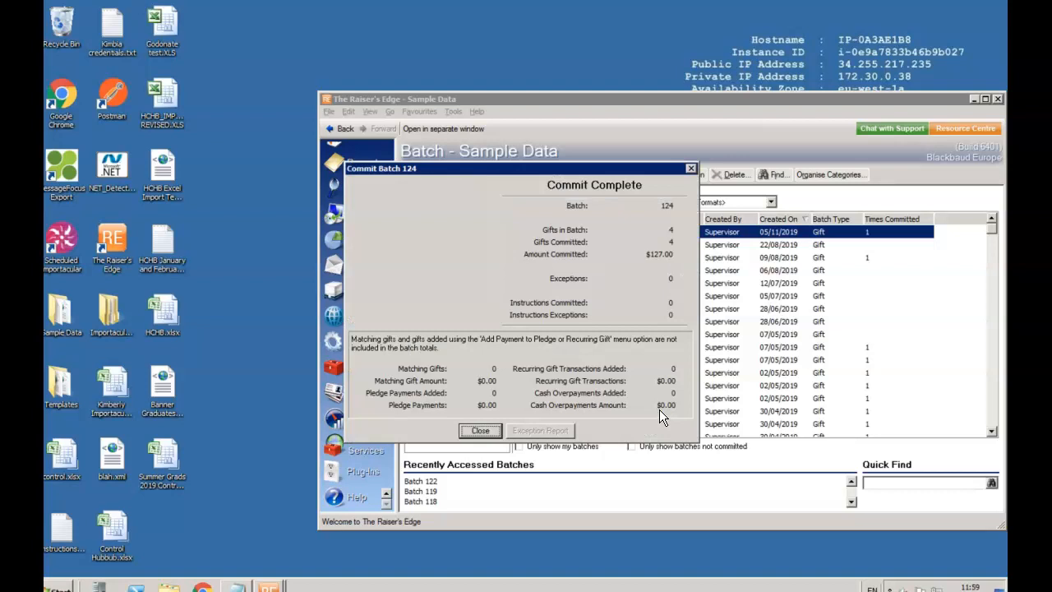
click(480, 432)
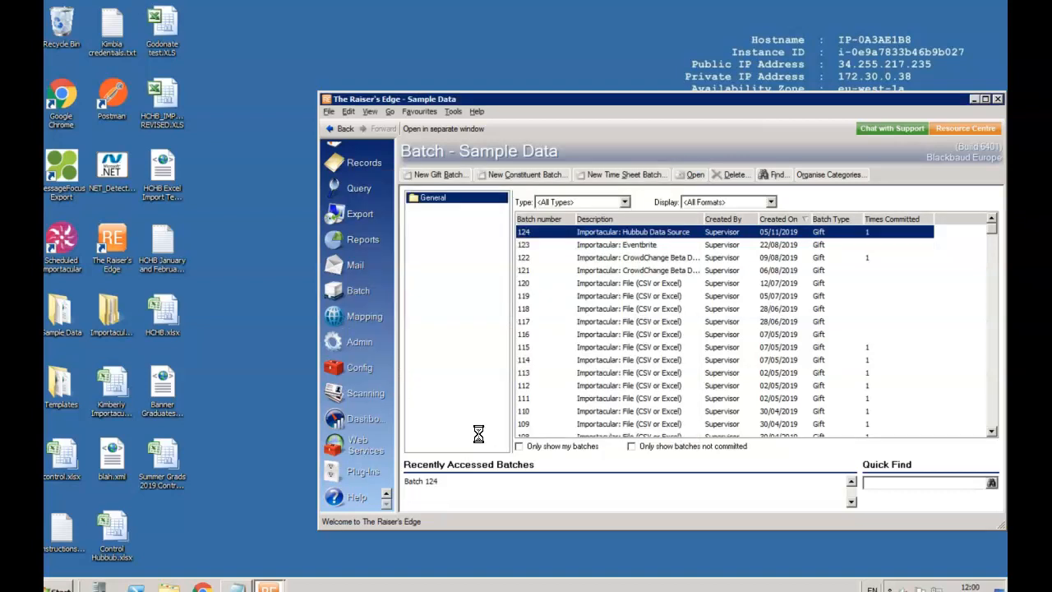
Step: Reopen the Hubbub Import query, output Name and Constituent ID again, and open the first constituent's record from the results
click(360, 188)
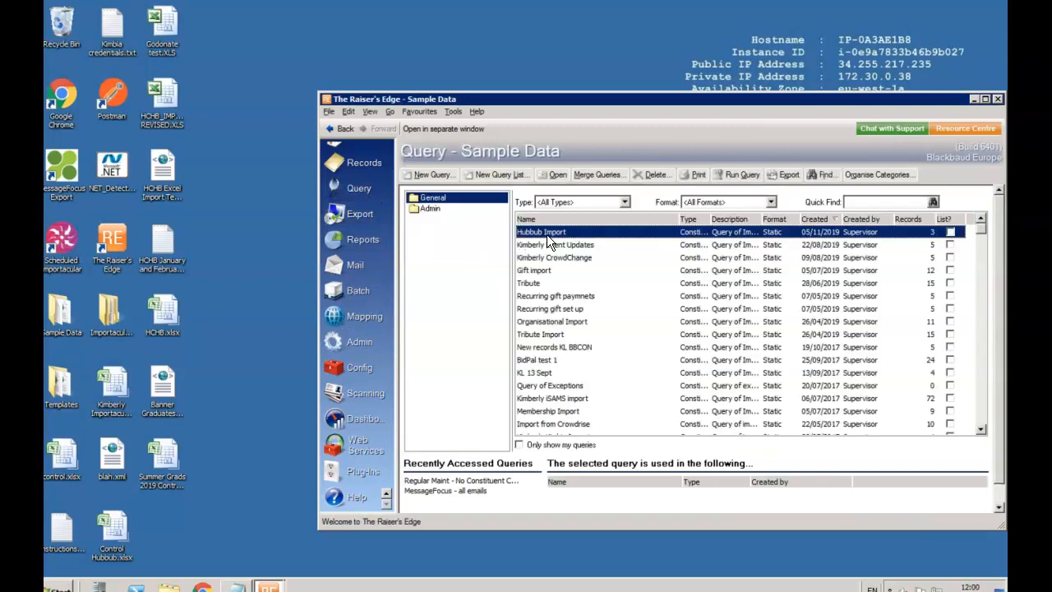
double_click(549, 231)
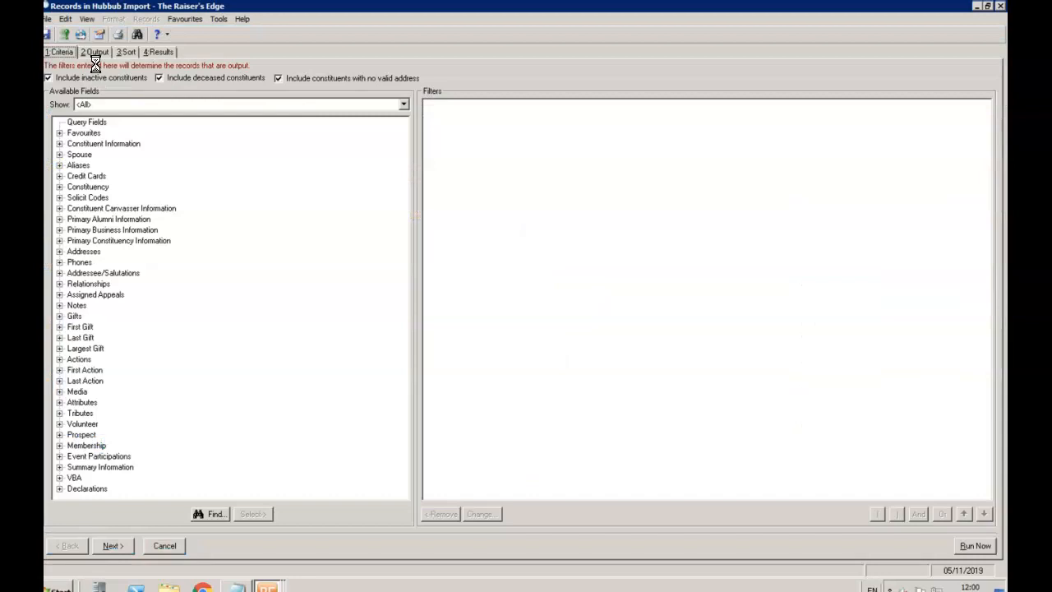
click(95, 52)
double_click(83, 132)
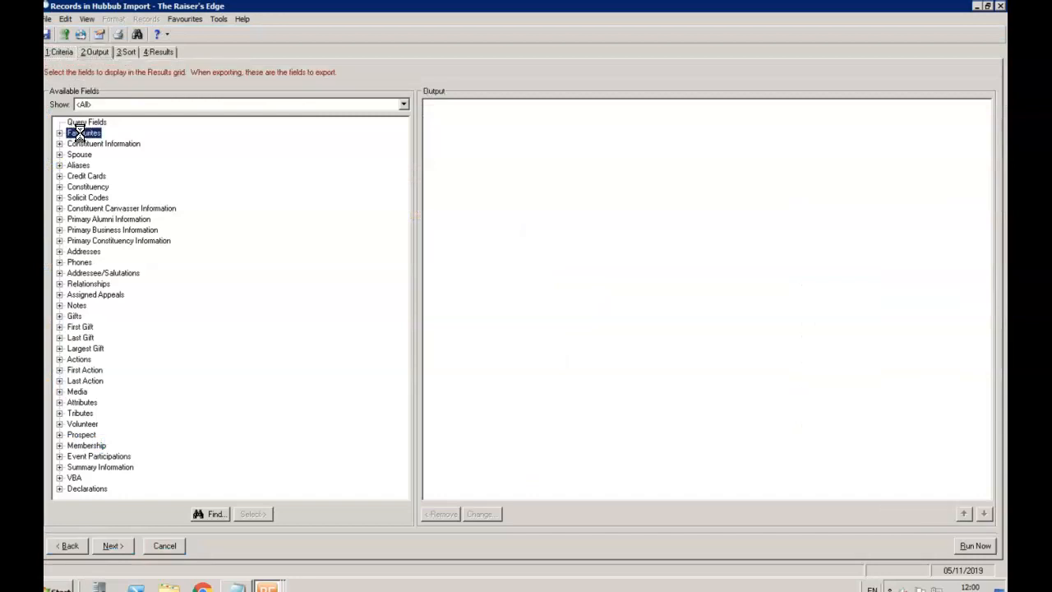
double_click(90, 143)
double_click(99, 165)
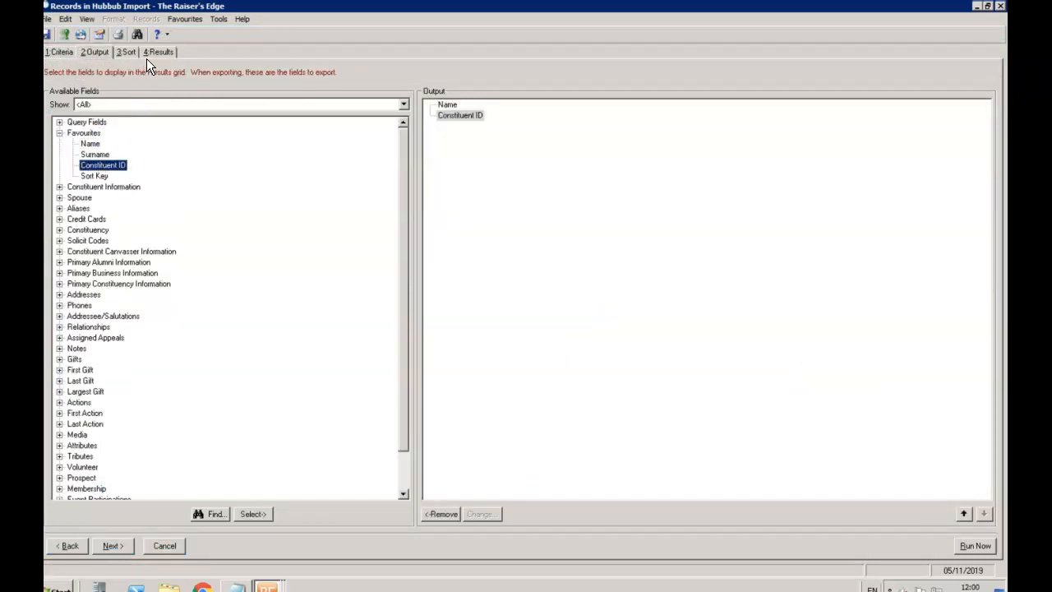
click(157, 52)
double_click(126, 80)
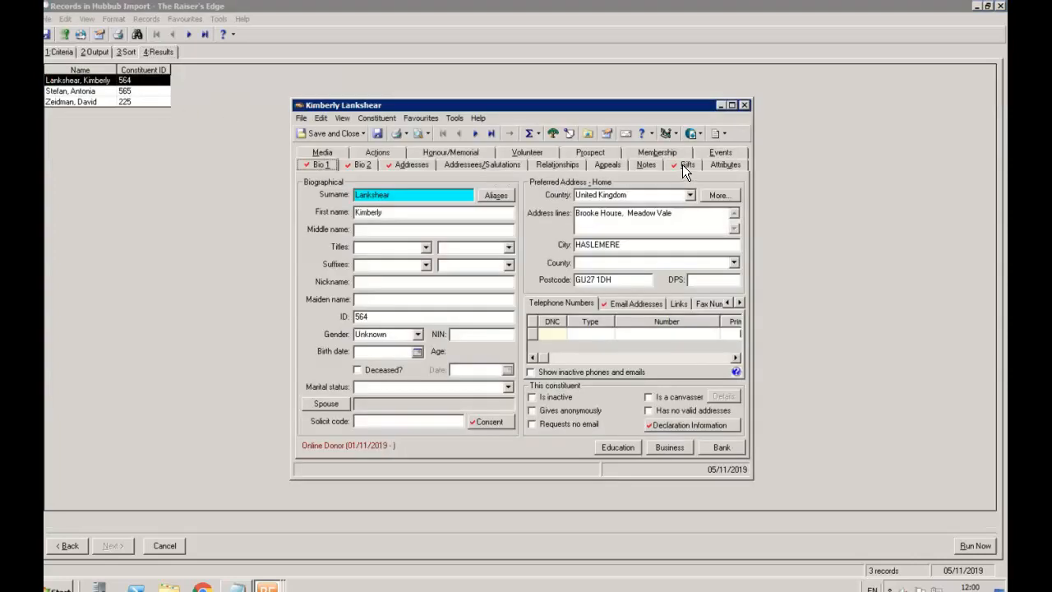
Step: Open the first constituent's cash gift, examine its details and Gift Aid tax information, and close the gift and the constituent record
click(683, 164)
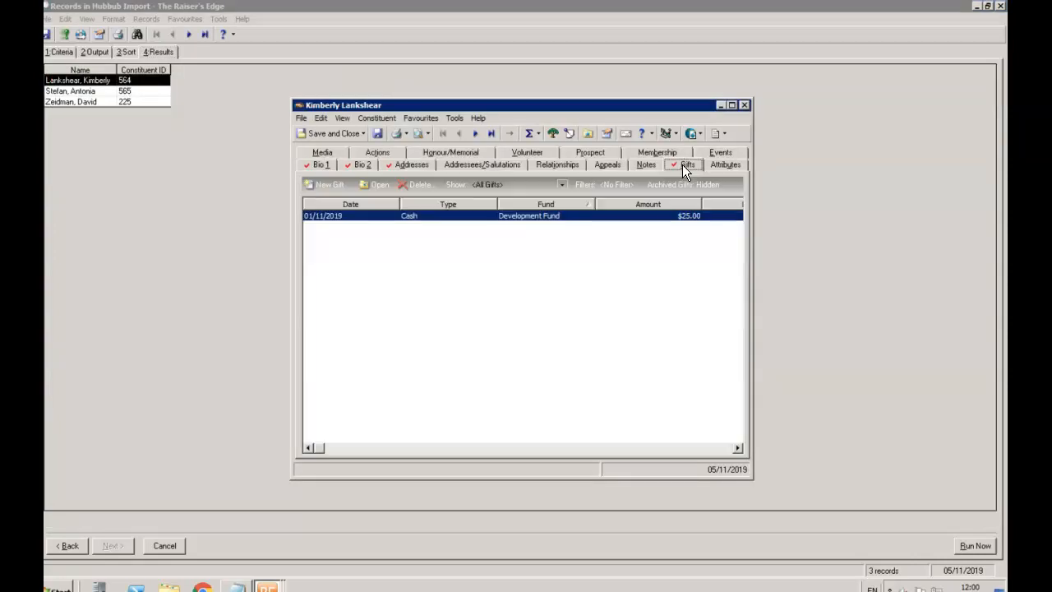
click(465, 215)
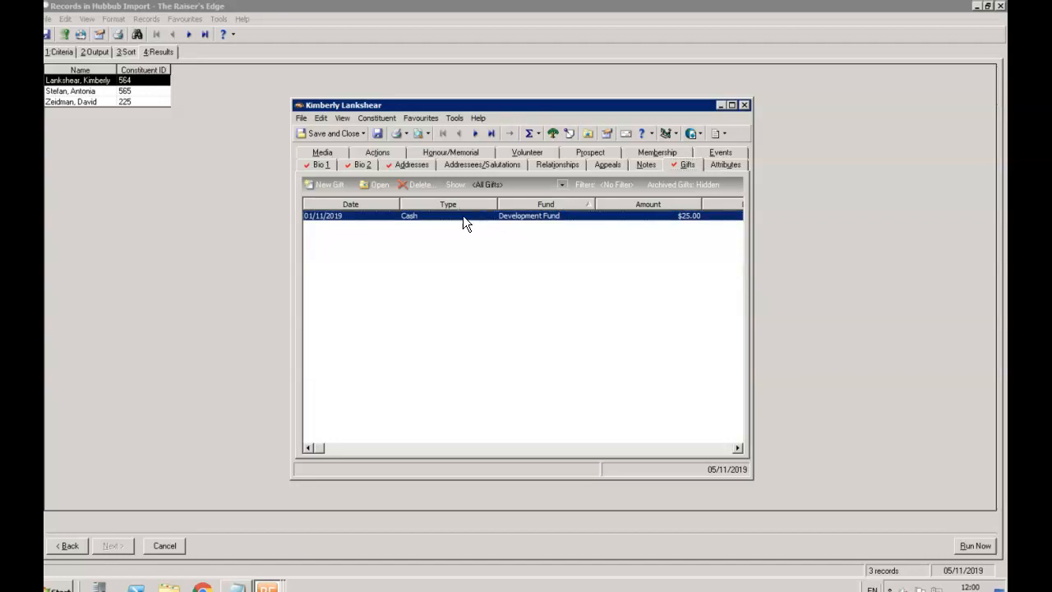
double_click(462, 216)
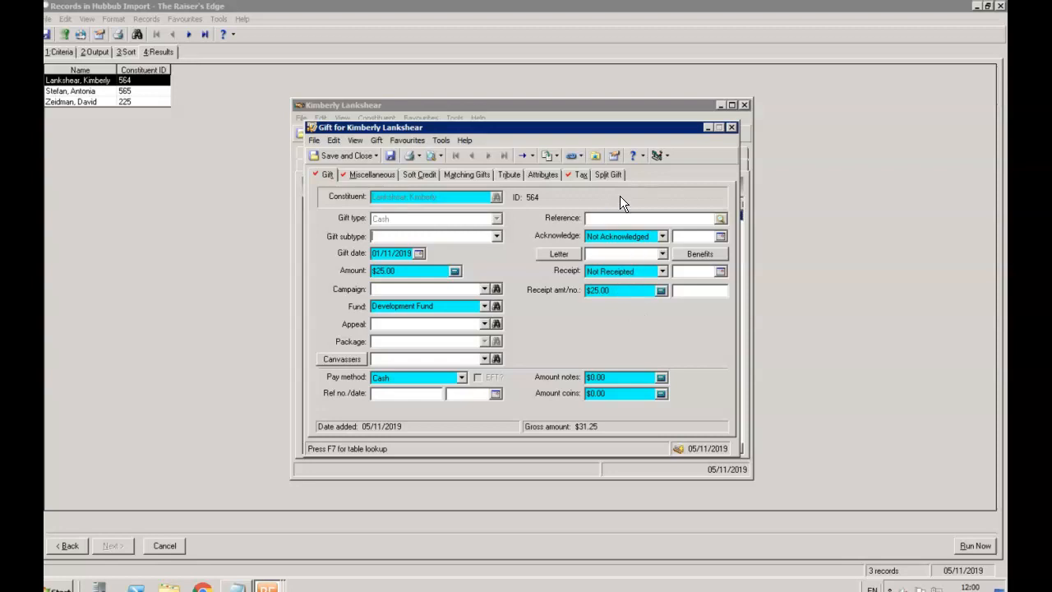
click(579, 174)
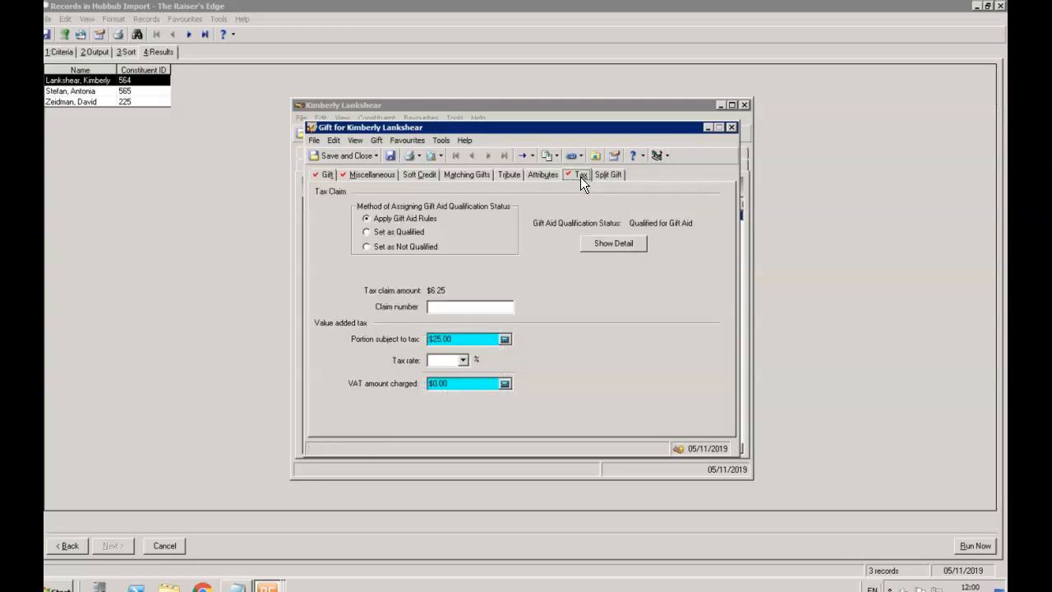
click(730, 129)
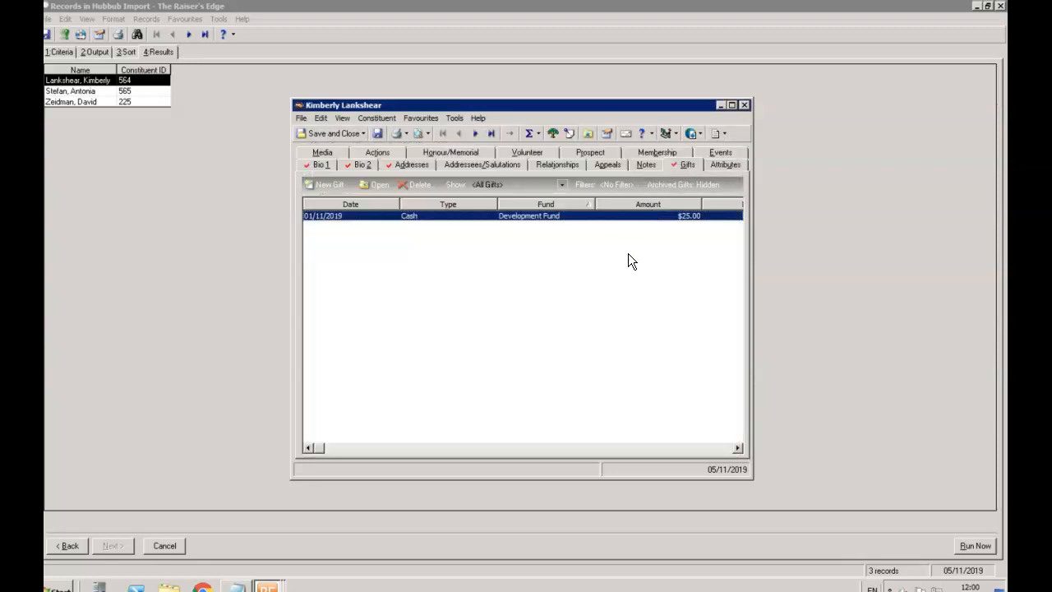
click(744, 105)
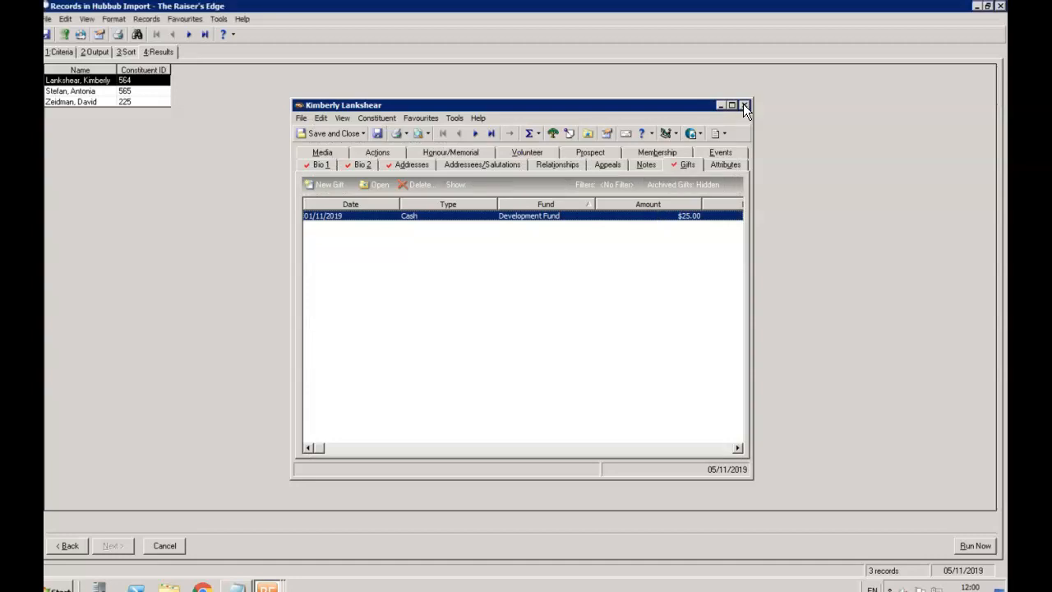
Step: Open the last constituent in the results, review the Development Fund gift dated 05/11/2019, and save and close the gift and the record
double_click(96, 101)
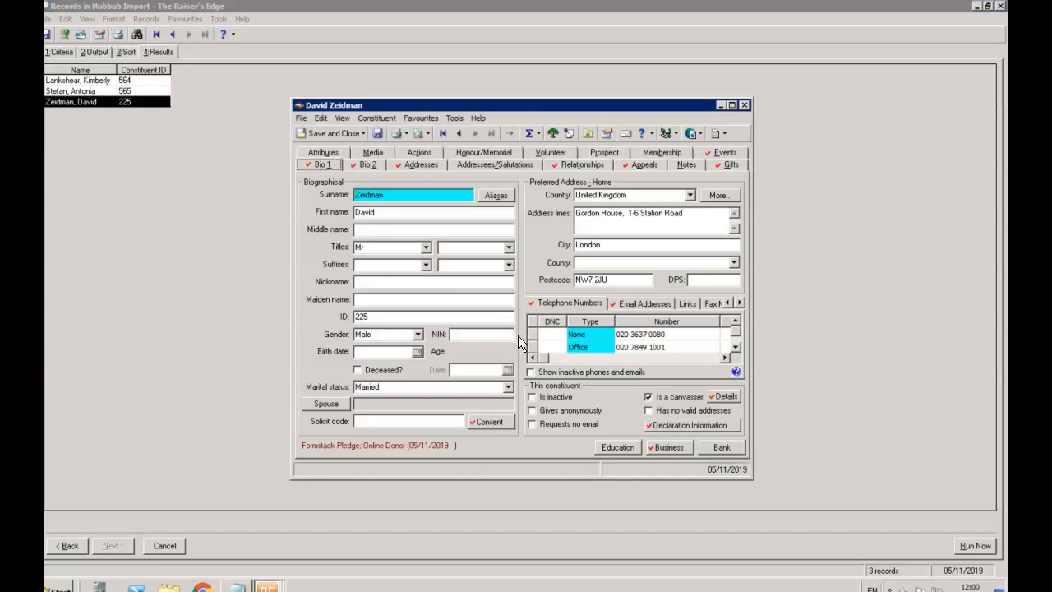
click(730, 165)
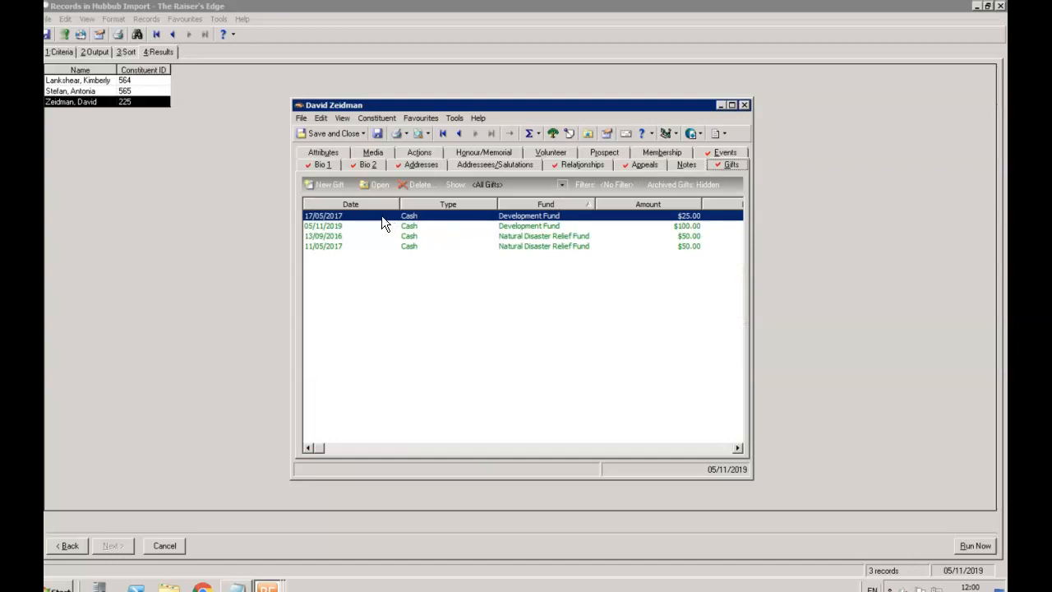
double_click(331, 224)
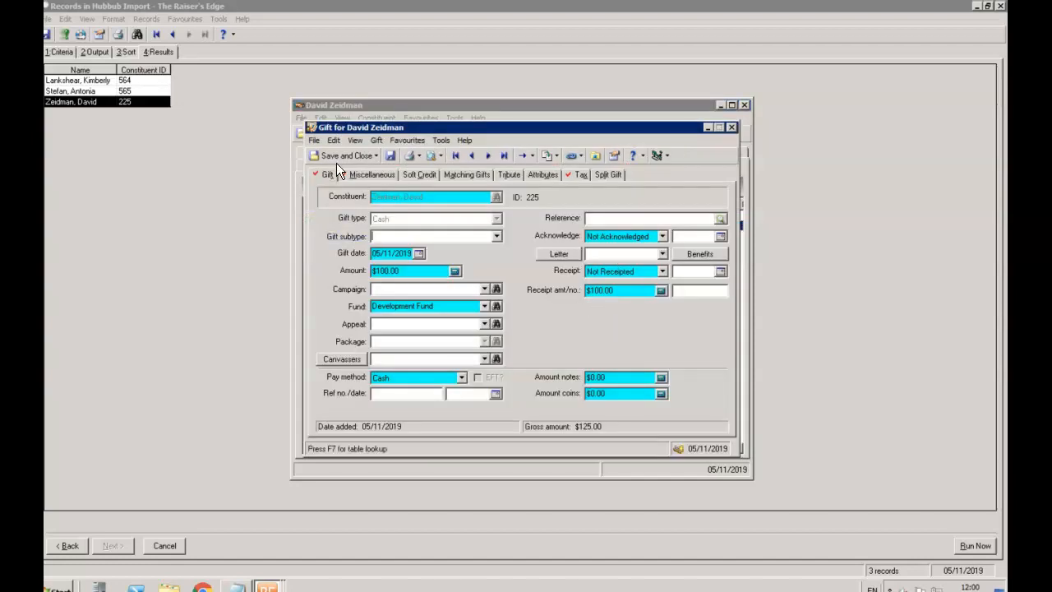
click(335, 154)
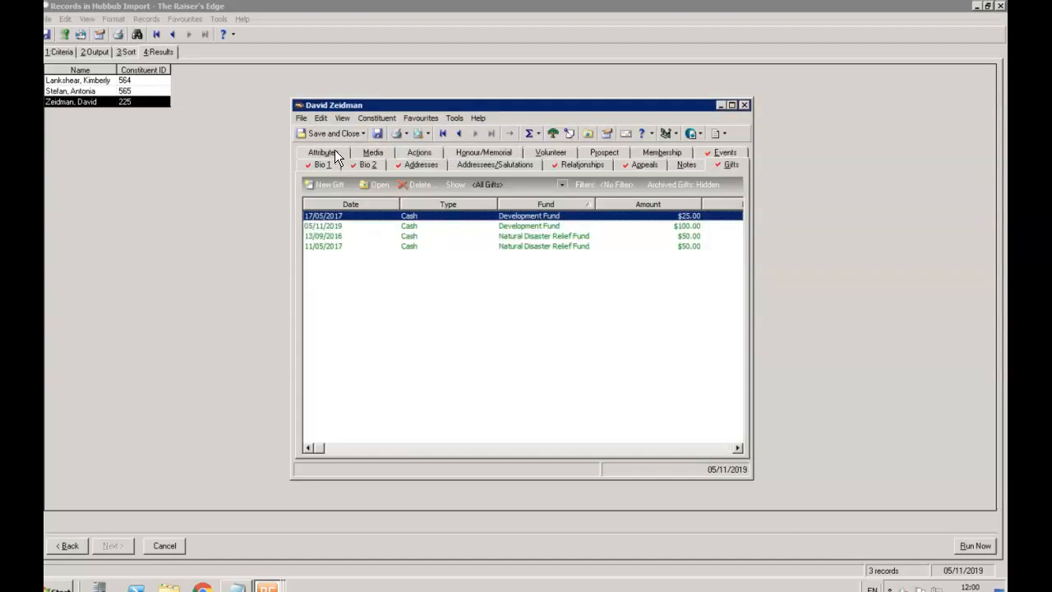
click(331, 133)
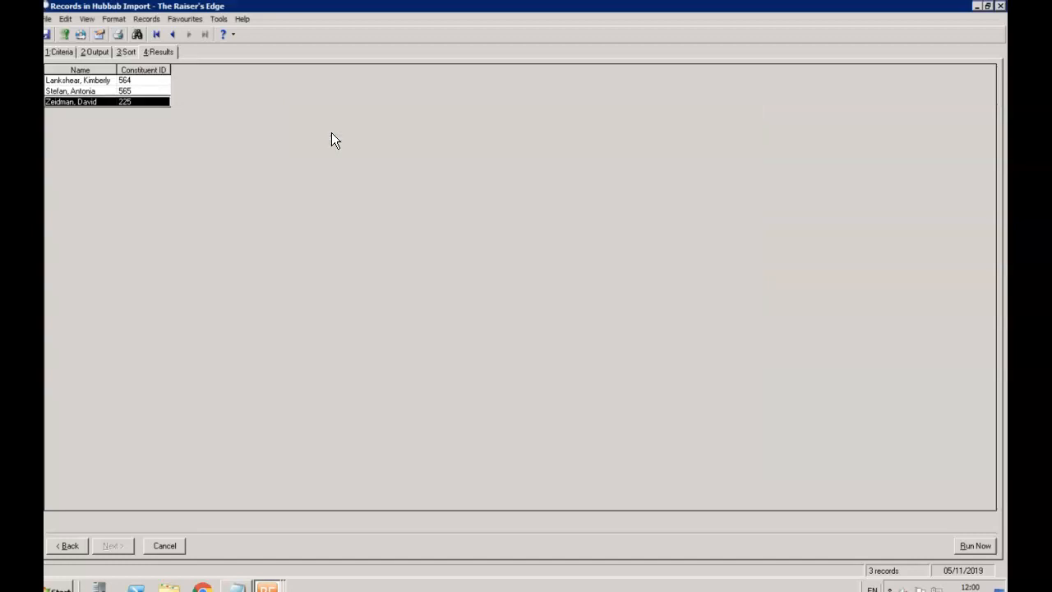